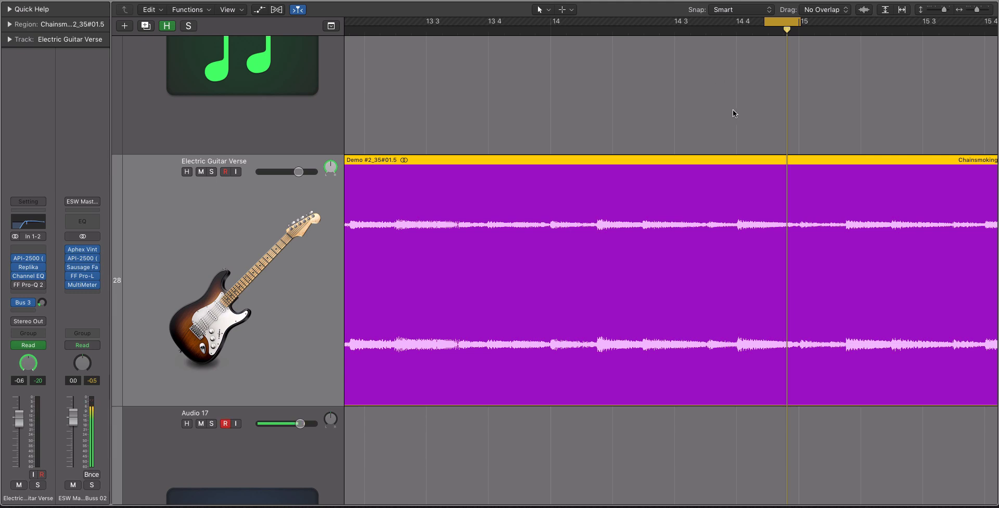
Step: Inspect the Electric Guitar Verse waveform around 14 4 4, place the playhead there, and play the passage
key("super+Down")
key("super+Right")
key("super+Right")
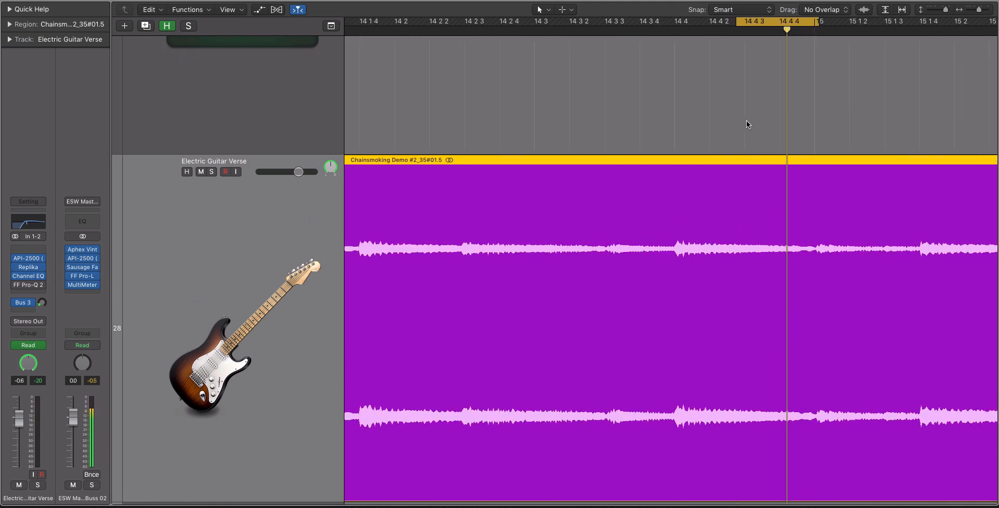
left_click(789, 22)
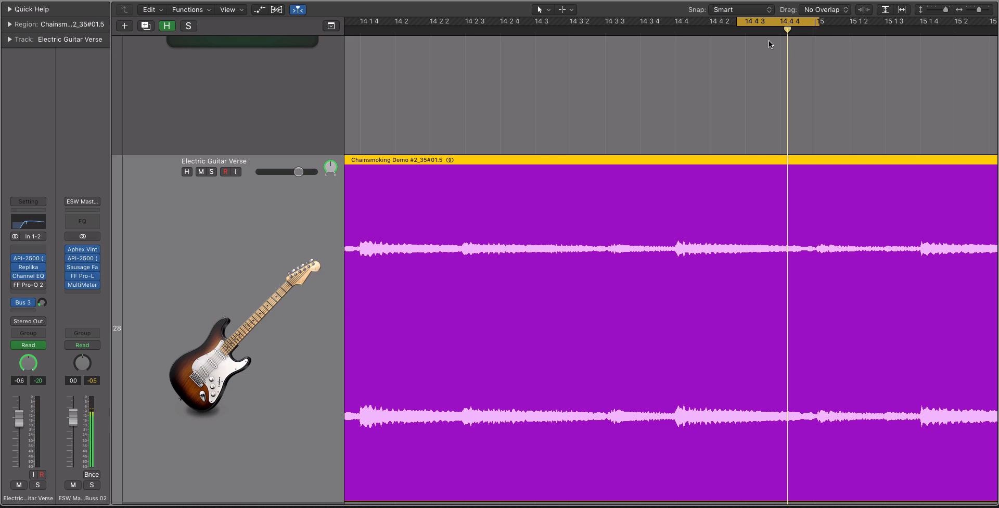
key("super+Left")
key("super+Left")
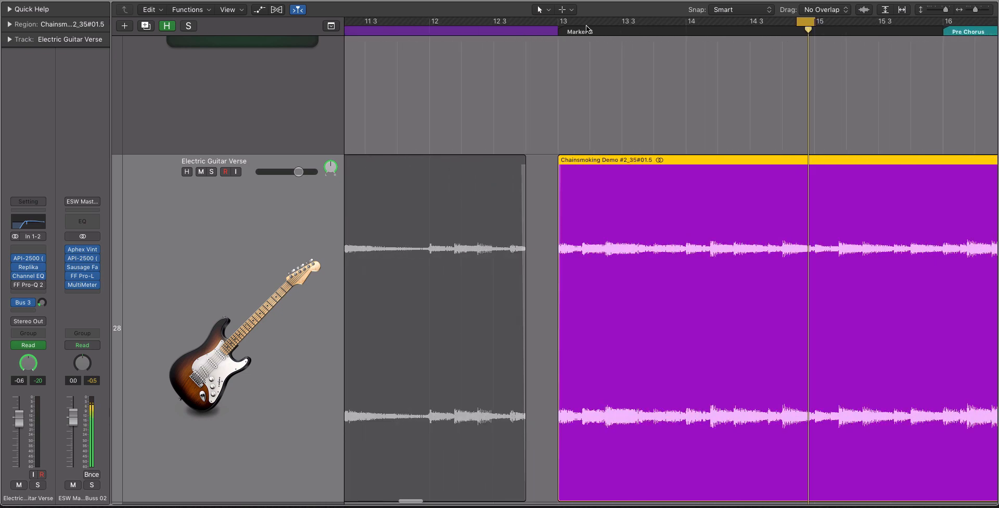
scroll(757, 76, "left", 1)
key("space")
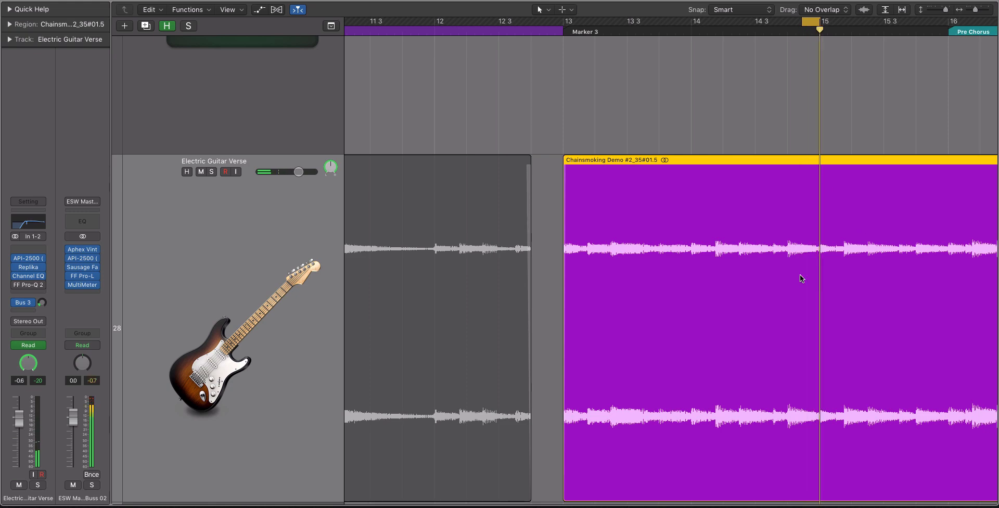
Step: Set the cycle range from bar 13 to bar 17 and play the guitar region with solo off
key("super+Right")
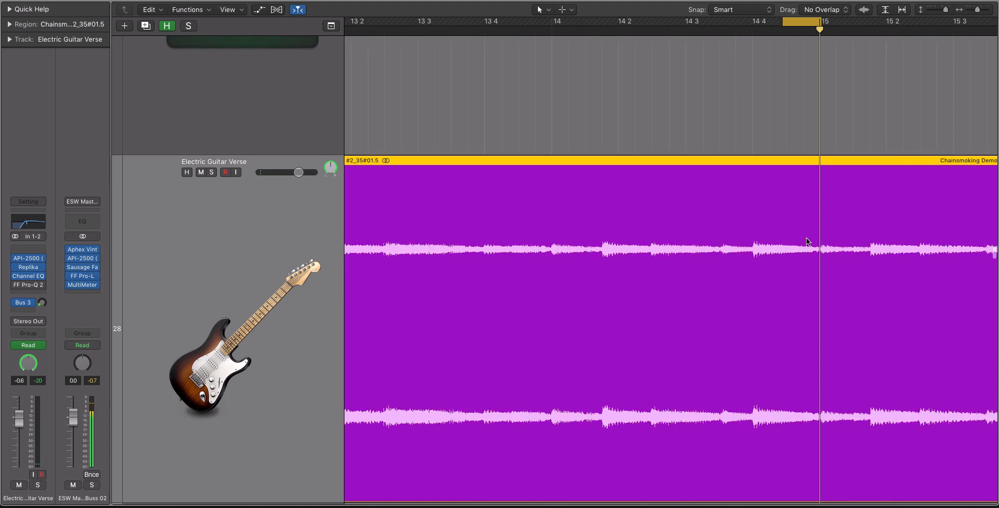
key("super+Left")
key("super+Left")
key("super+Left")
left_click_drag(665, 22, 966, 35)
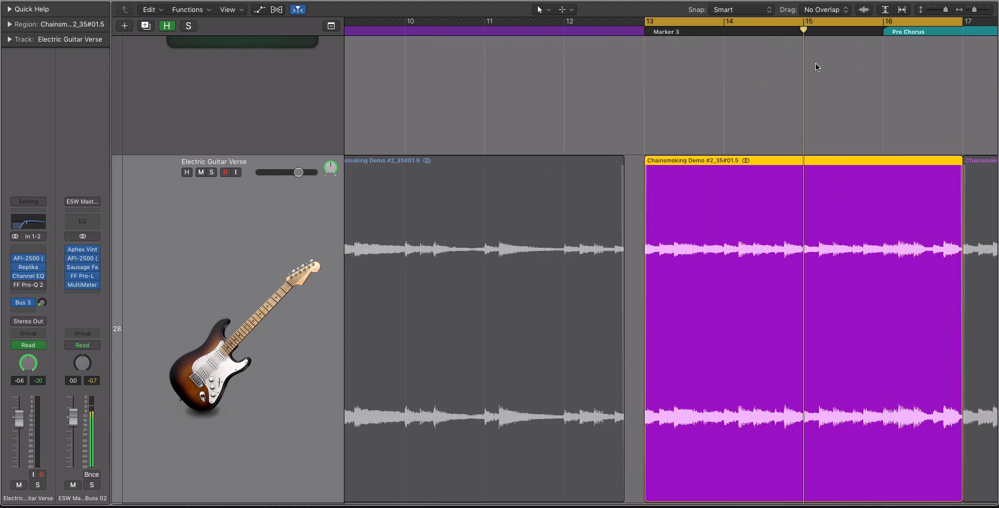
key("ctrl+s")
key("space")
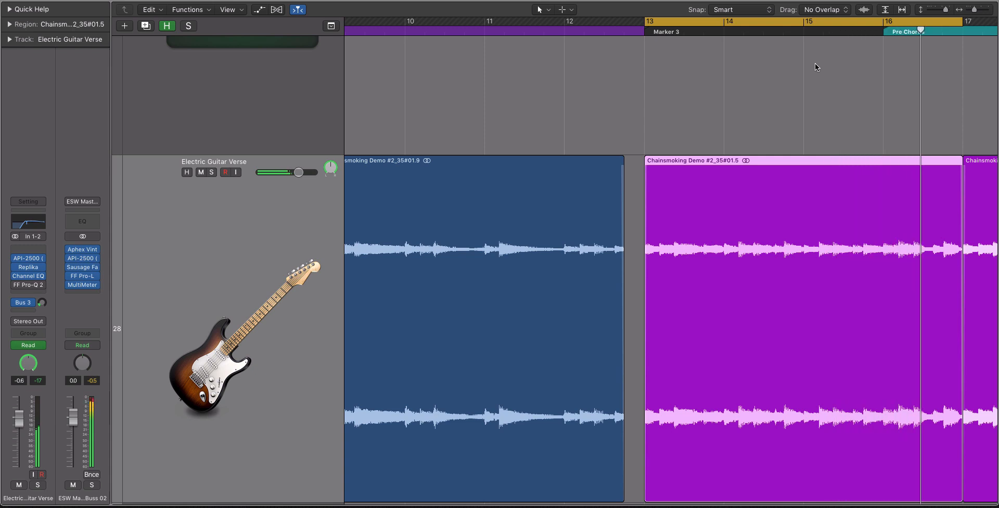
key("space")
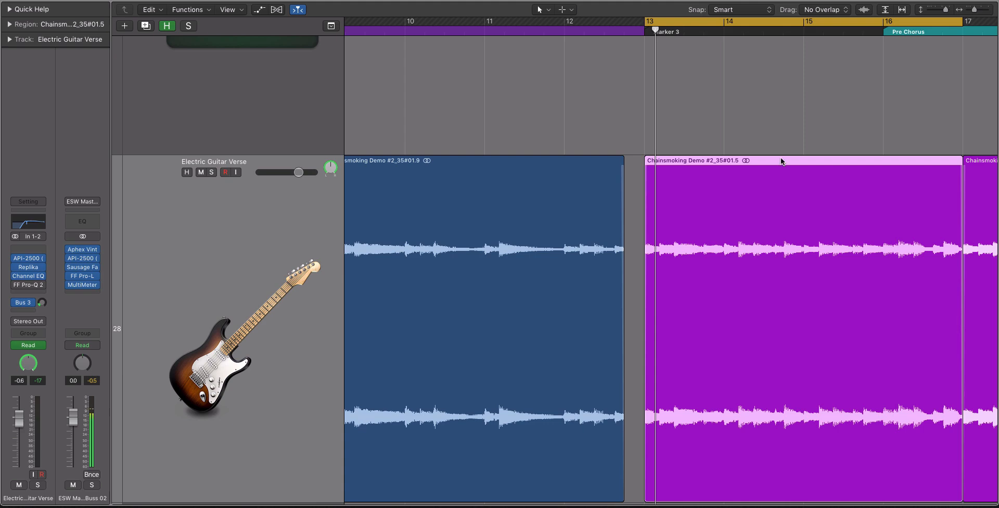
Step: Turn on the FF Pro-Q 2 plug-in on the Electric Guitar Verse track and play the region through it
scroll(781, 157, "up", 5)
key("z")
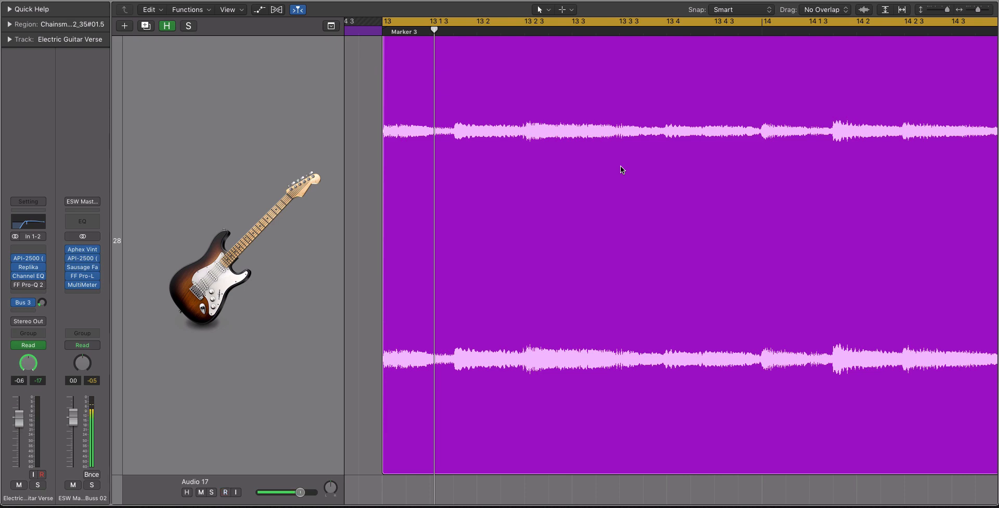
key("z")
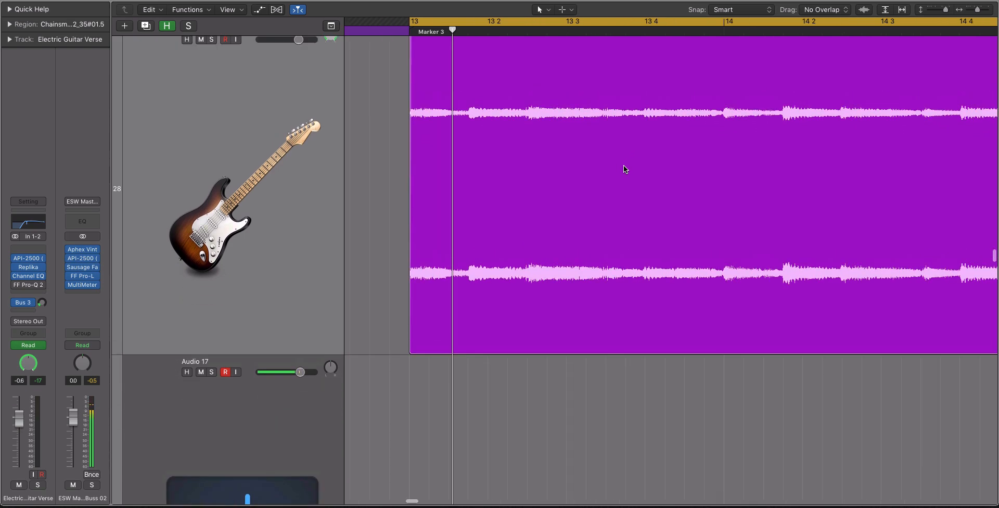
key("z")
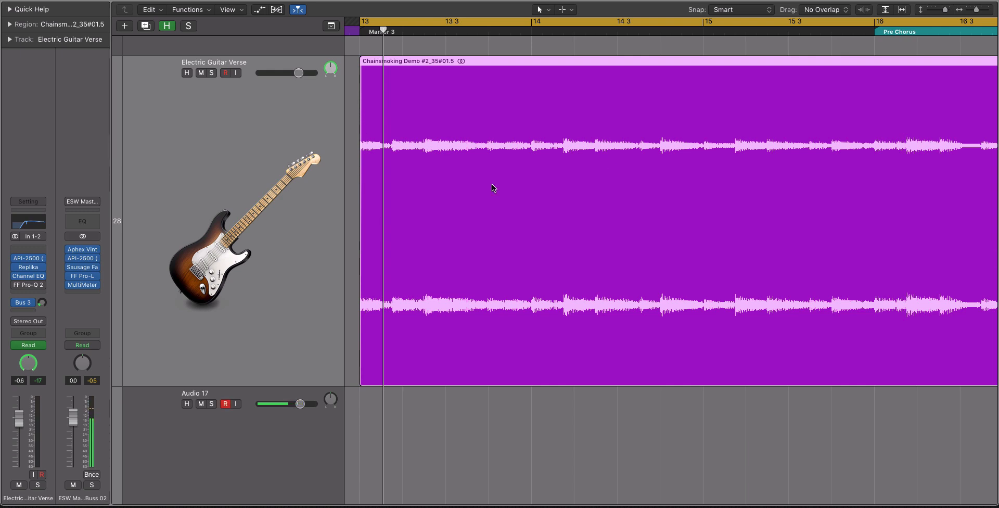
left_click(16, 285)
left_click(29, 286)
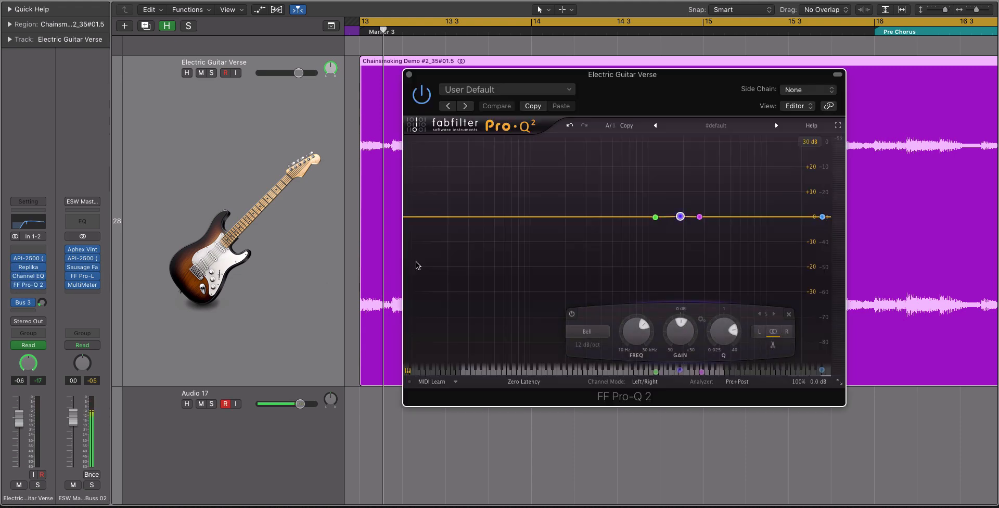
left_click(409, 74)
scroll(569, 145, "down", 1)
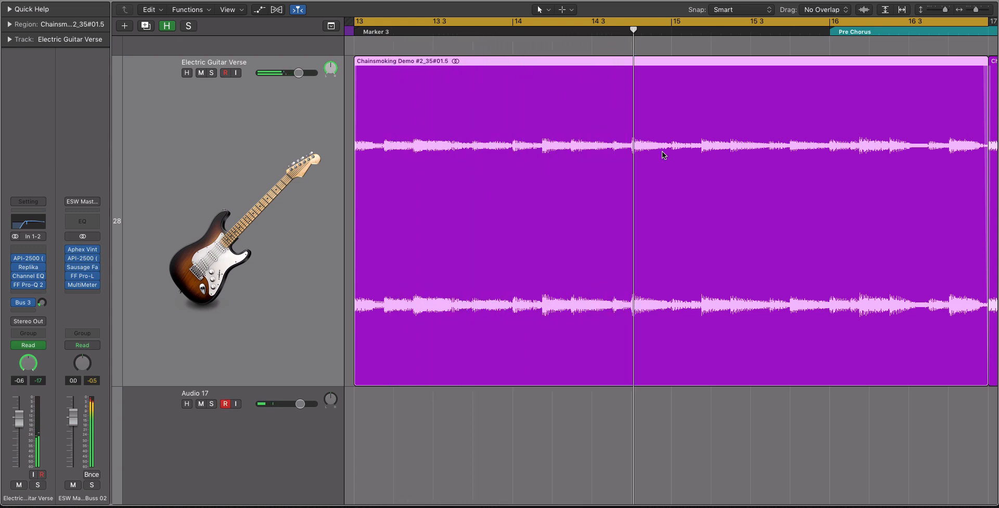
key("space")
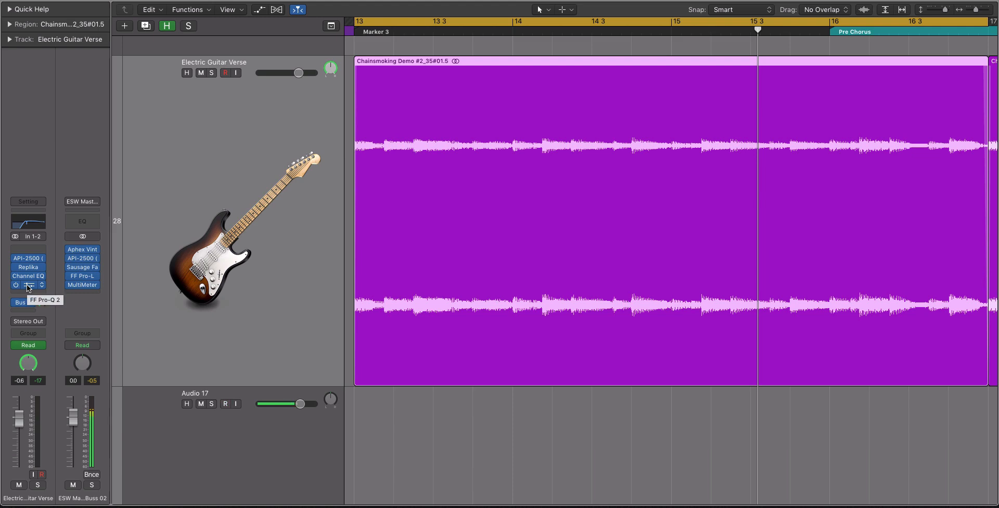
Step: Open the FF Pro-Q 2 window, show the track automation, and inspect the Band 2 Gain dip just before bar 15
left_click(29, 288)
left_click_drag(468, 76, 480, 81)
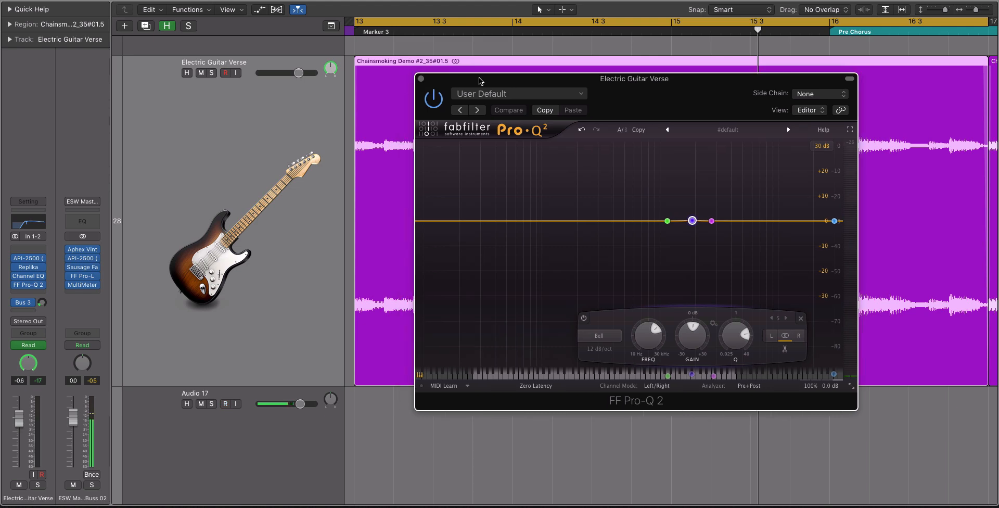
key("a")
left_click_drag(556, 78, 193, 85)
key("super+Right")
key("super+Right")
key("super+Right")
key("super+Down")
left_click_drag(386, 85, 900, 112)
scroll(504, 125, "left", 5)
Step: Loop the automation dip with a short cycle range ending just past bar 15, and play it to watch the EQ cuts
left_click_drag(565, 111, 634, 105)
left_click(479, 21)
left_click_drag(479, 21, 525, 21)
key("space")
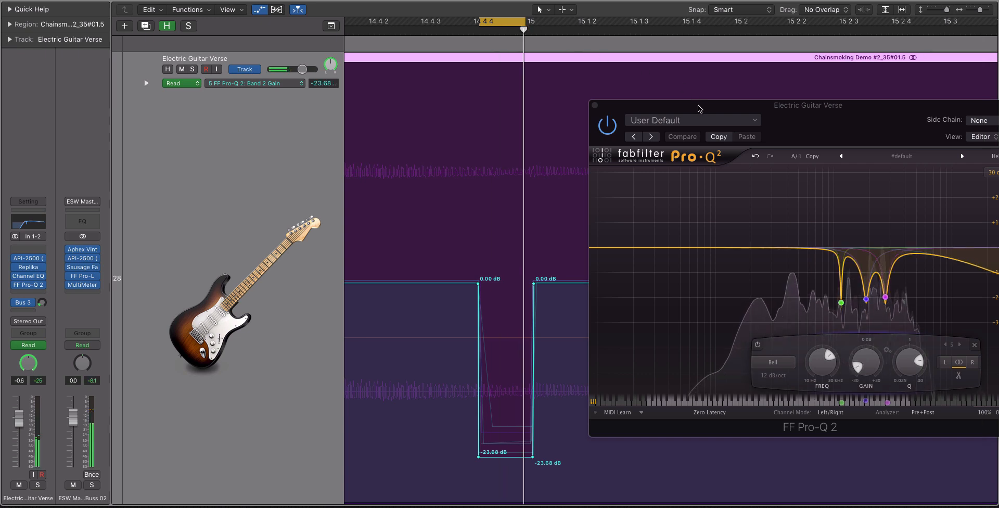
left_click_drag(697, 107, 585, 82)
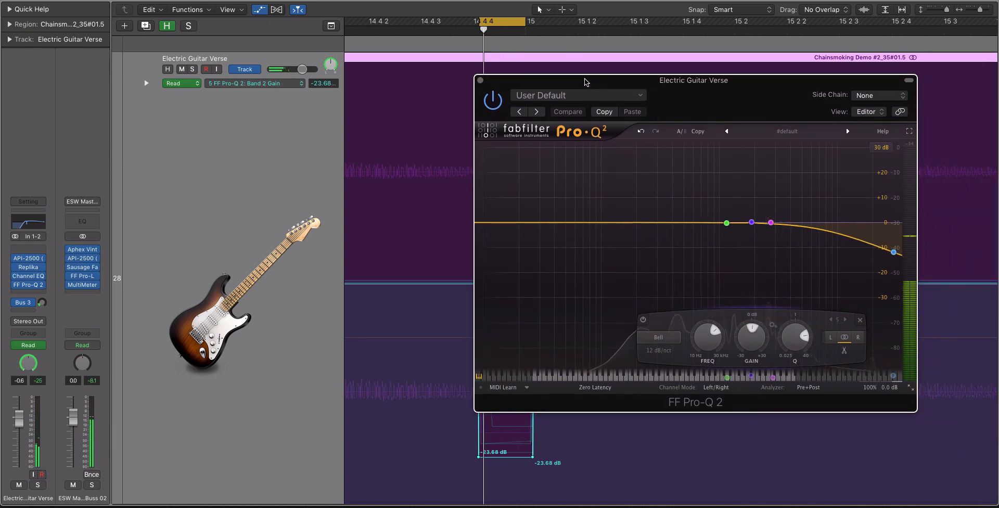
key("space")
left_click_drag(526, 22, 526, 22)
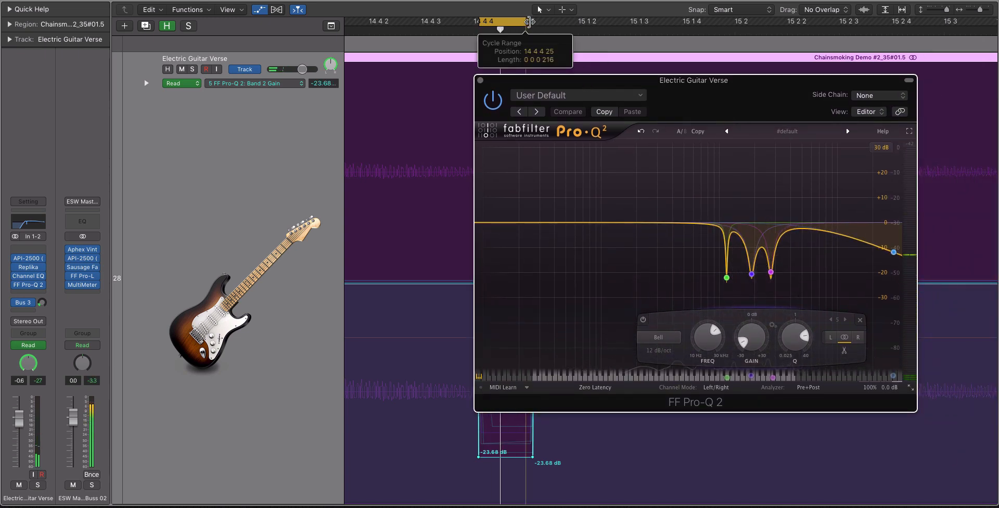
Step: Raise the Q of the 1880.9 Hz band in FF Pro-Q 2 to about 19.4 and play through the dip
left_click_drag(560, 80, 635, 65)
left_click_drag(875, 321, 873, 297)
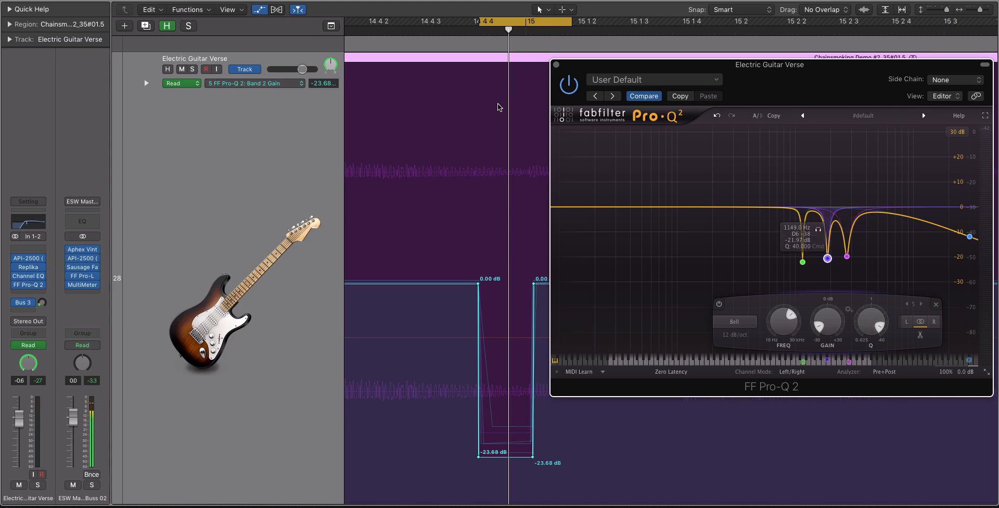
key("super+Left")
key("super+Left")
key("super+Left")
key("space")
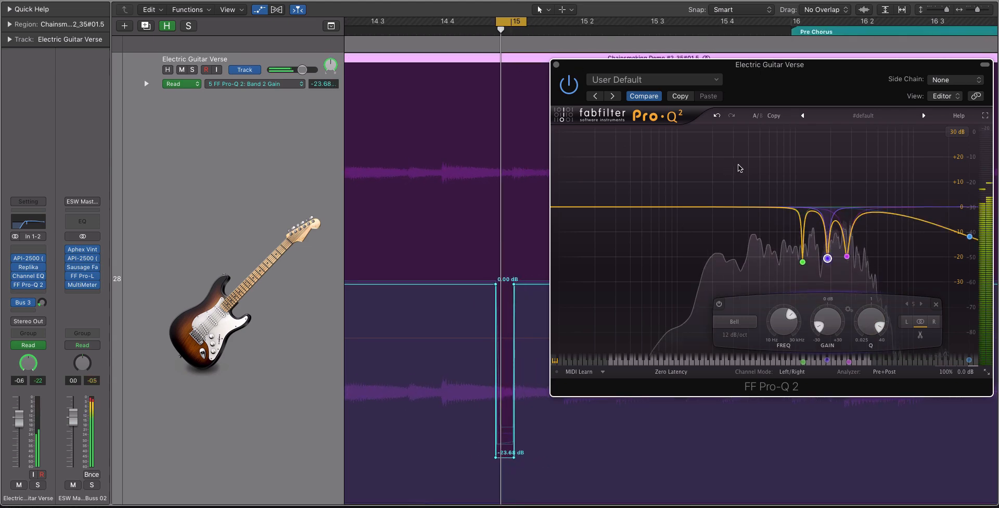
key("space")
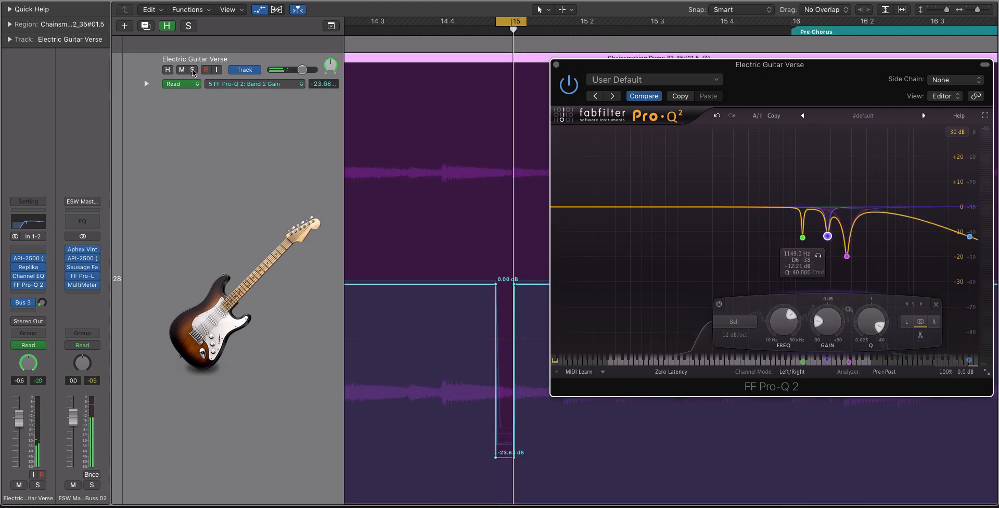
Step: Solo the Electric Guitar Verse track's region and play the passage around bar 15 on its own
left_click(271, 134)
key("ctrl+s")
key("space")
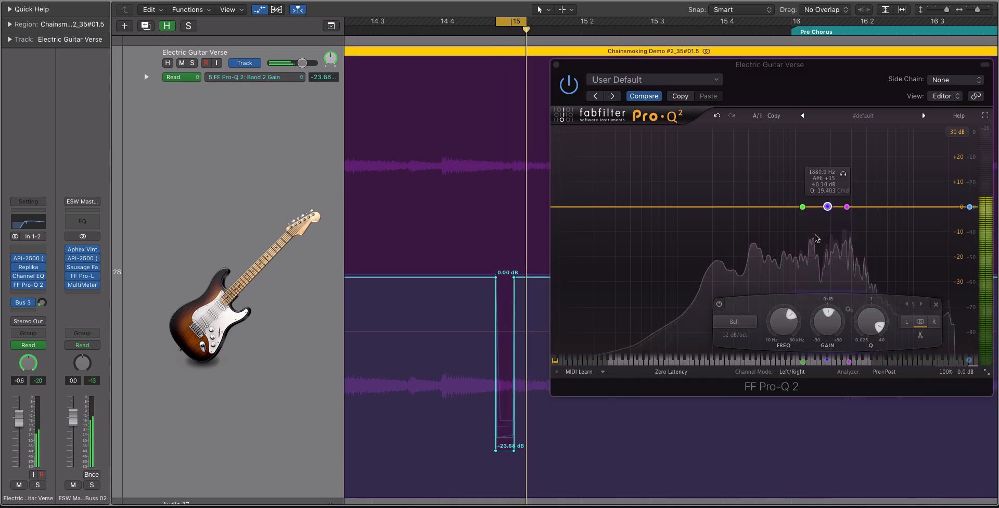
key("space")
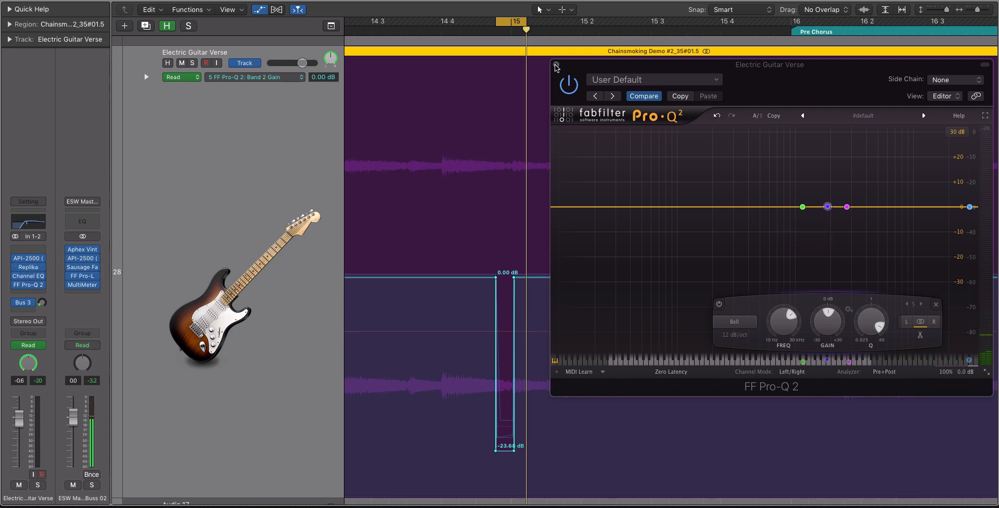
Step: Set the cycle range from bar 13 to bar 15 and play the soloed guitar while watching the EQ curve
key("super+Left")
key("super+Left")
key("super+Left")
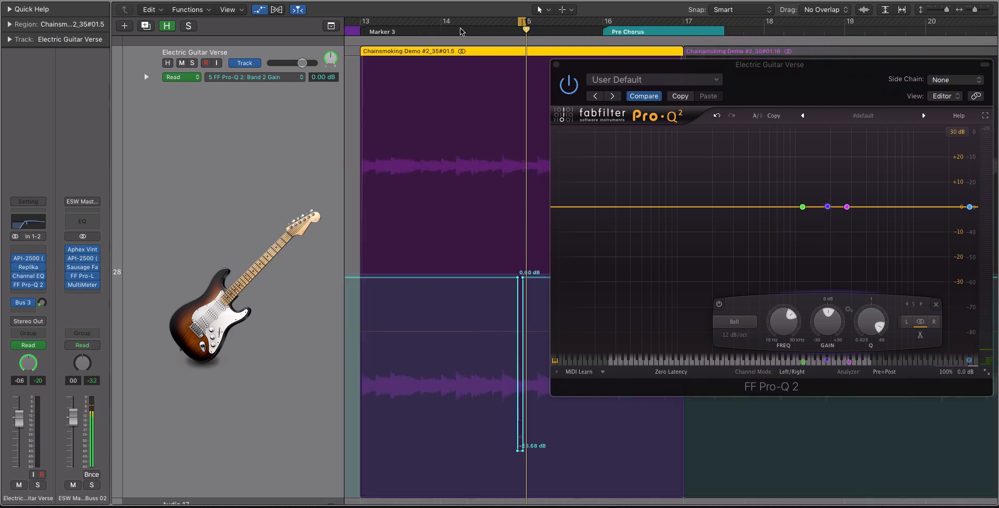
key("super+Left")
left_click_drag(388, 22, 519, 21)
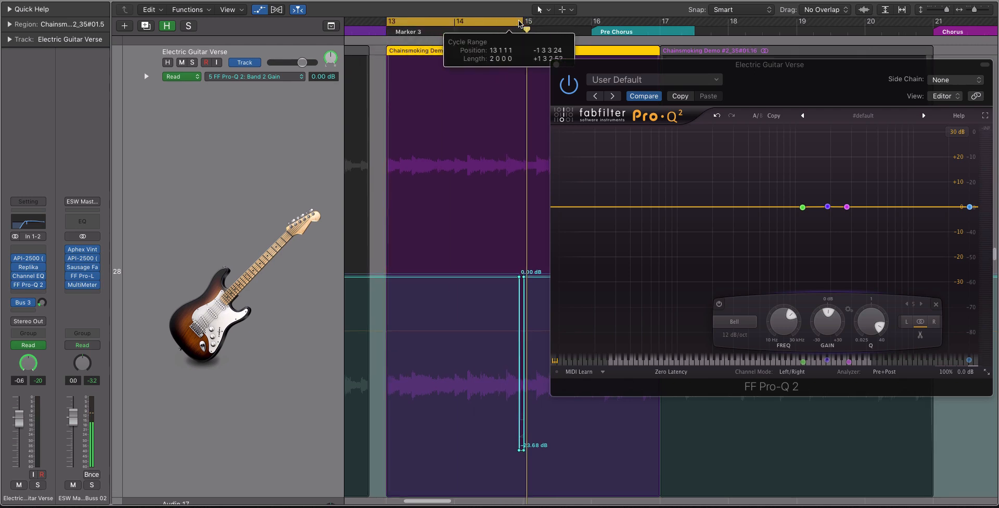
key("space")
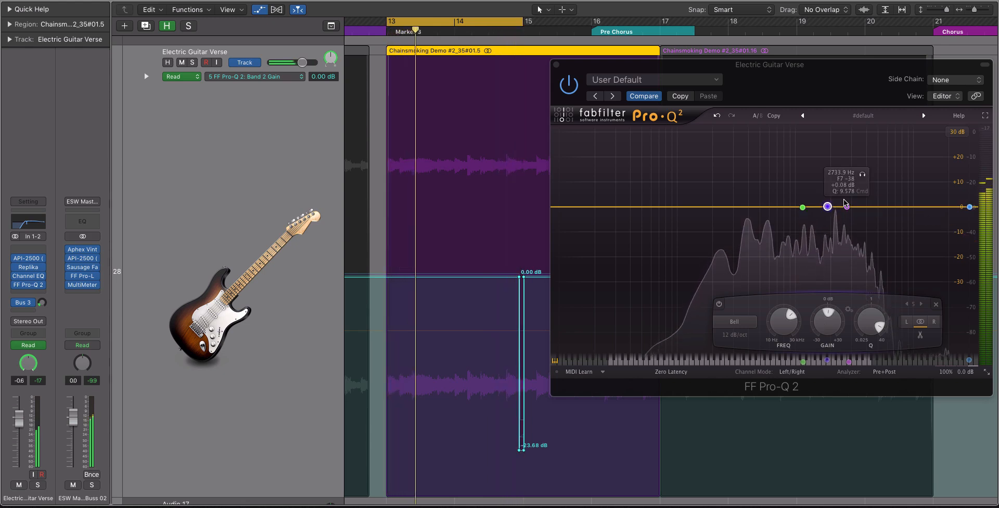
key("space")
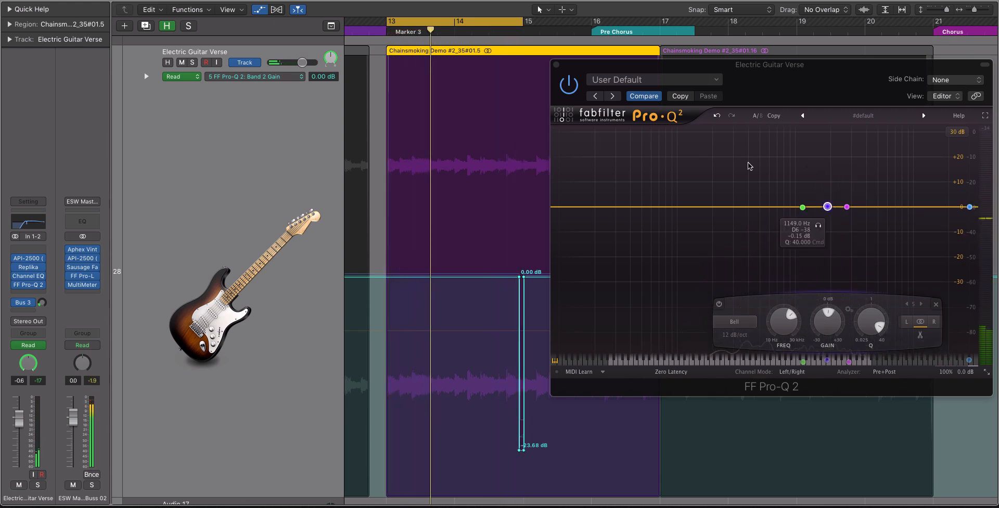
Step: Close the FF Pro-Q 2 window and turn off the cycle range
left_click(803, 207)
scroll(496, 133, "up", 5)
left_click(557, 64)
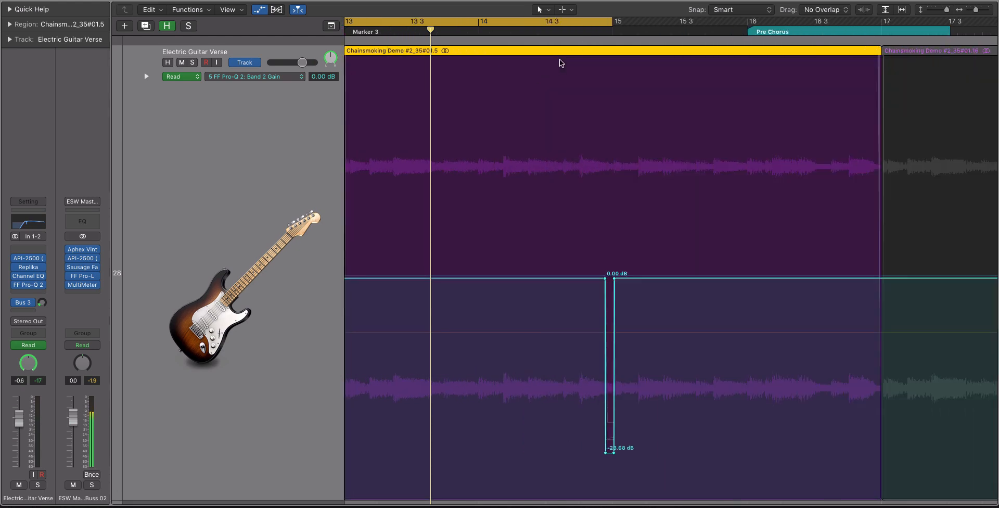
left_click(592, 22)
scroll(574, 35, "down", 3)
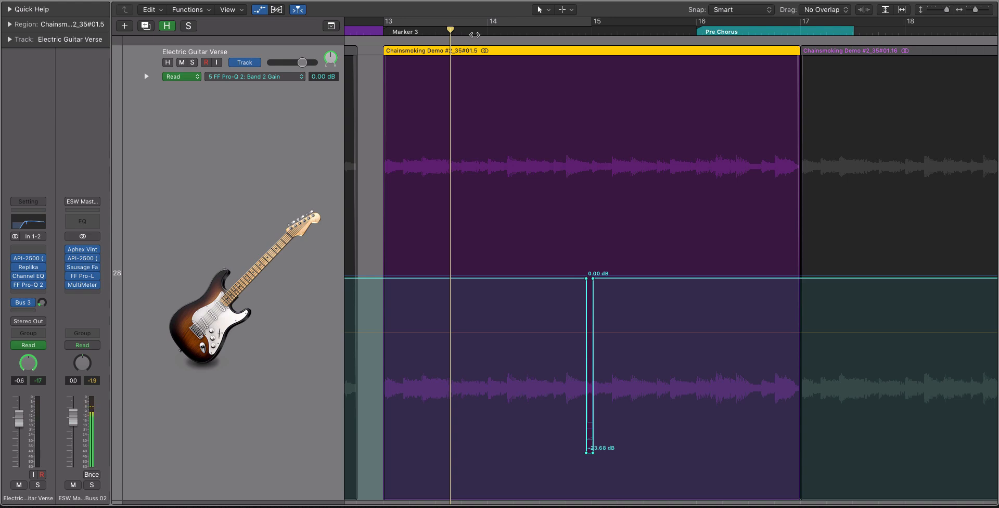
Step: Place the playhead shortly before the Band 2 Gain automation dip that precedes bar 15
scroll(698, 114, "right", 5)
key("super+Right")
key("super+Right")
key("super+Right")
scroll(723, 123, "left", 6)
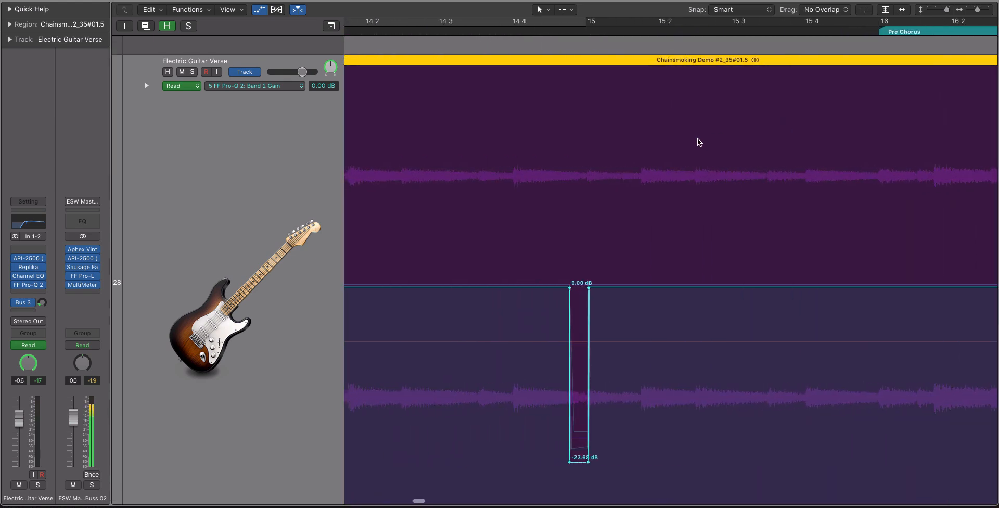
scroll(654, 157, "down", 1)
left_click(552, 32)
key("super+Right")
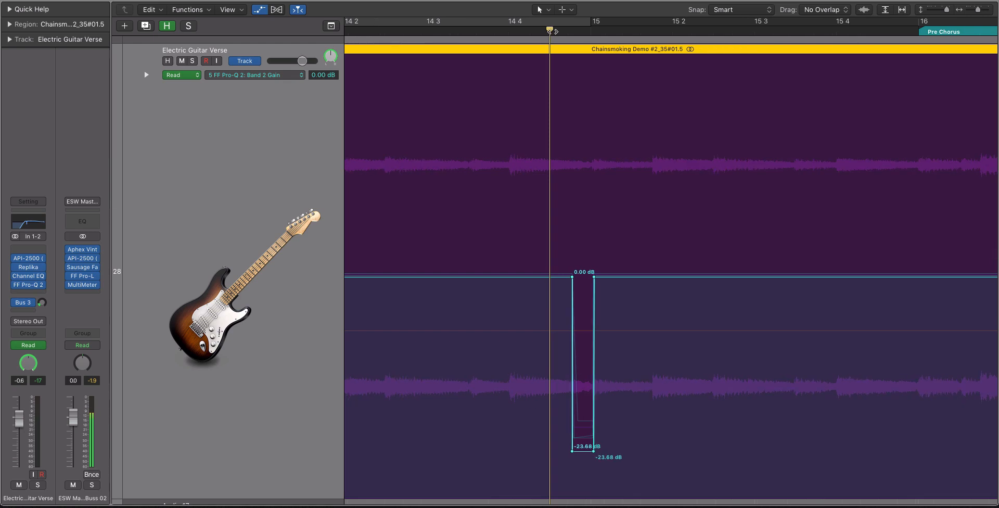
scroll(577, 49, "down", 2)
scroll(583, 71, "down", 4)
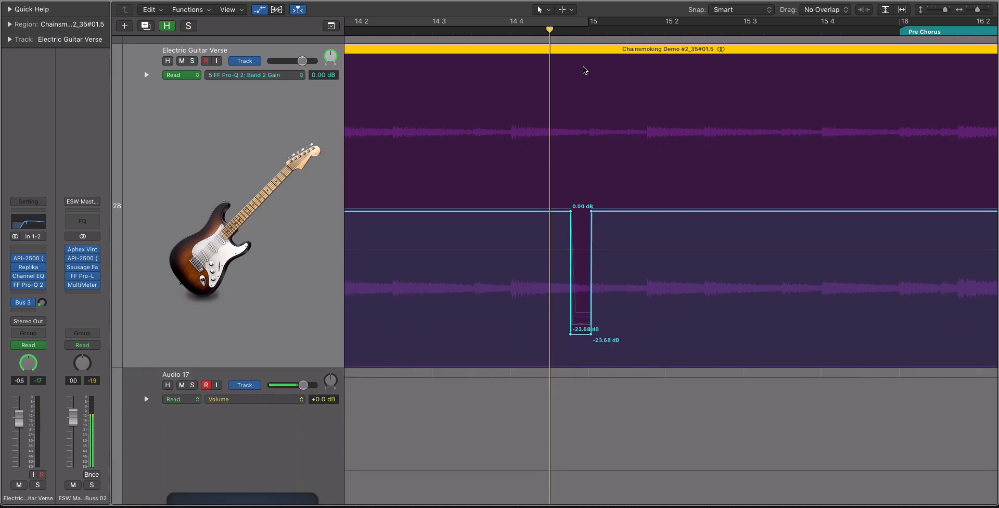
Step: Turn the cycle back on and set its range tightly around the automation dip ahead of bar 15
left_click(502, 22)
scroll(517, 27, "left", 2)
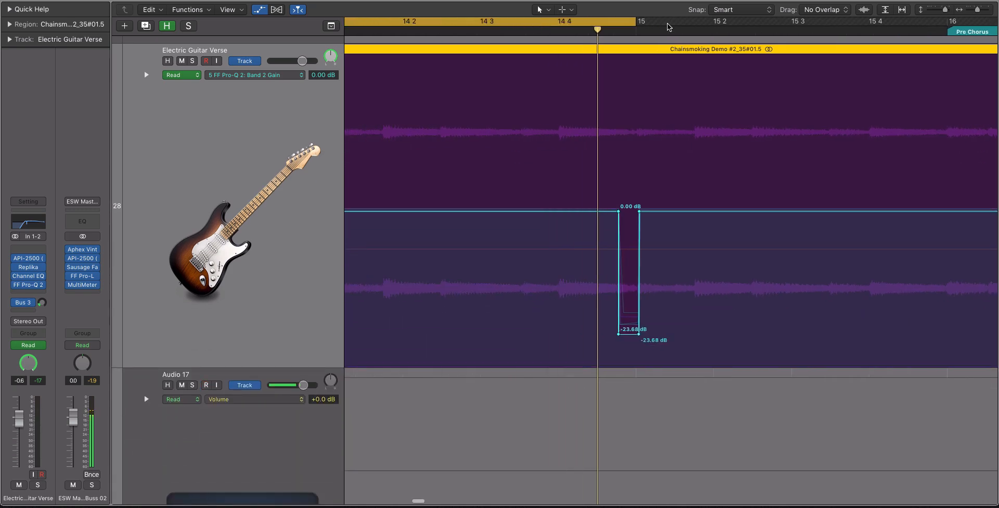
left_click_drag(636, 21, 962, 17)
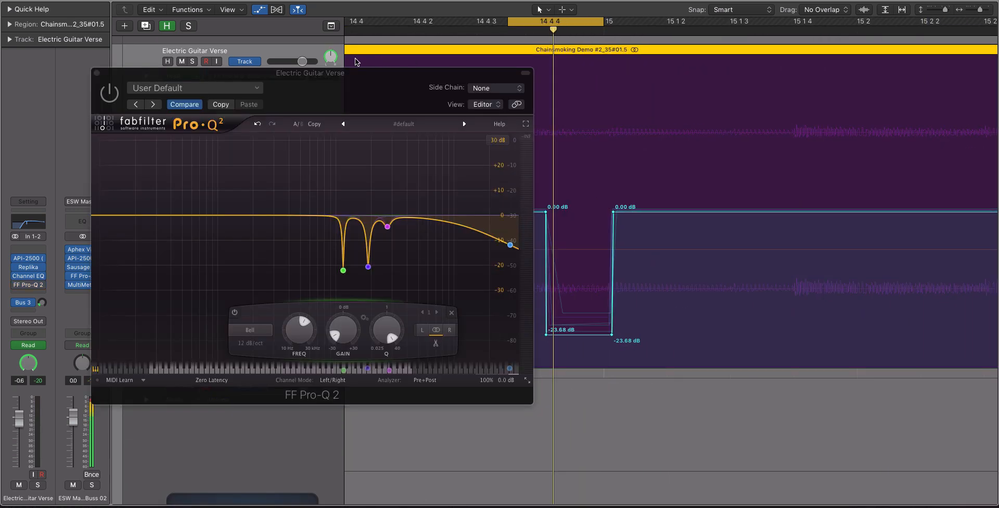
Step: Play the looped dip and toggle the FF Pro-Q 2 plug-in's bypass to compare the guitar with and without EQ
left_click(115, 98)
key("space")
left_click(115, 98)
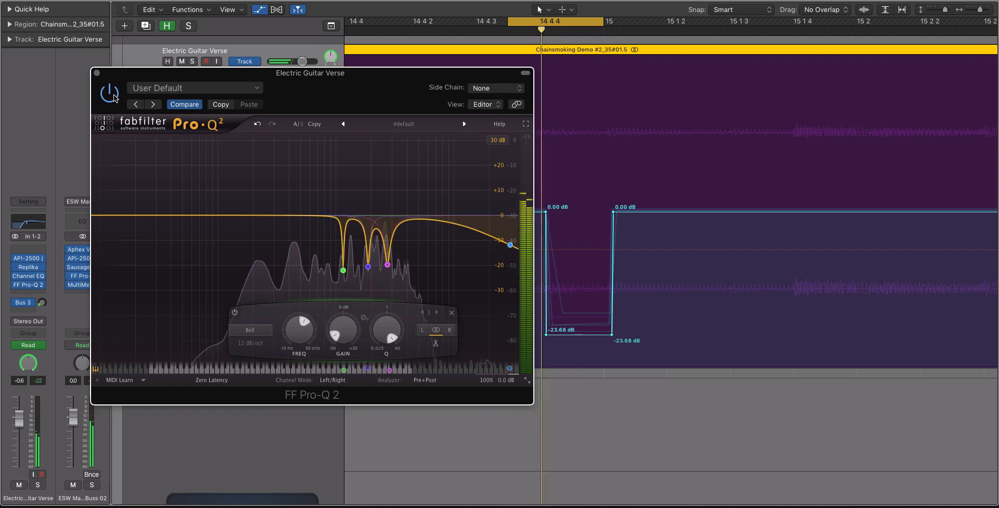
Step: Keep comparing the looped guitar with the FF Pro-Q 2 bypassed and active, leave it enabled, and close its window
left_click(115, 98)
left_click(116, 98)
left_click(111, 97)
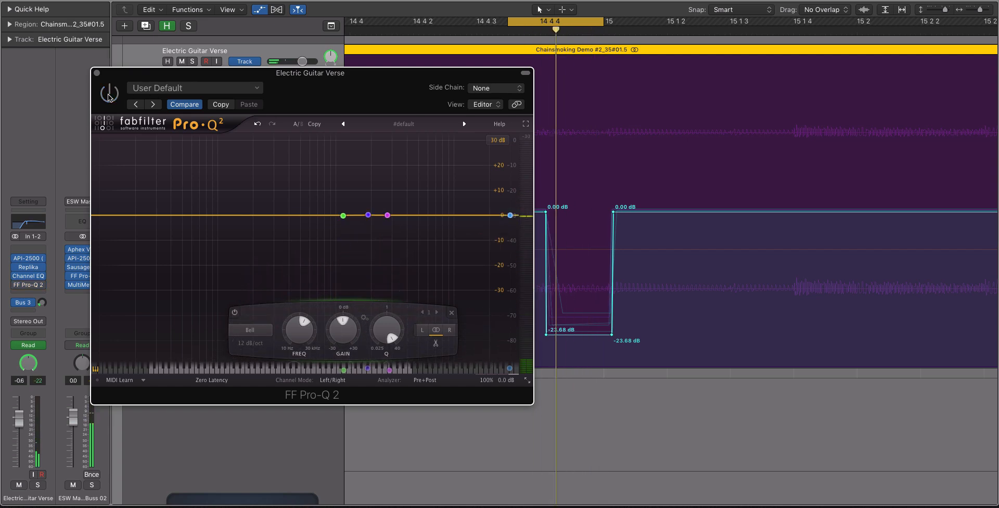
left_click(109, 97)
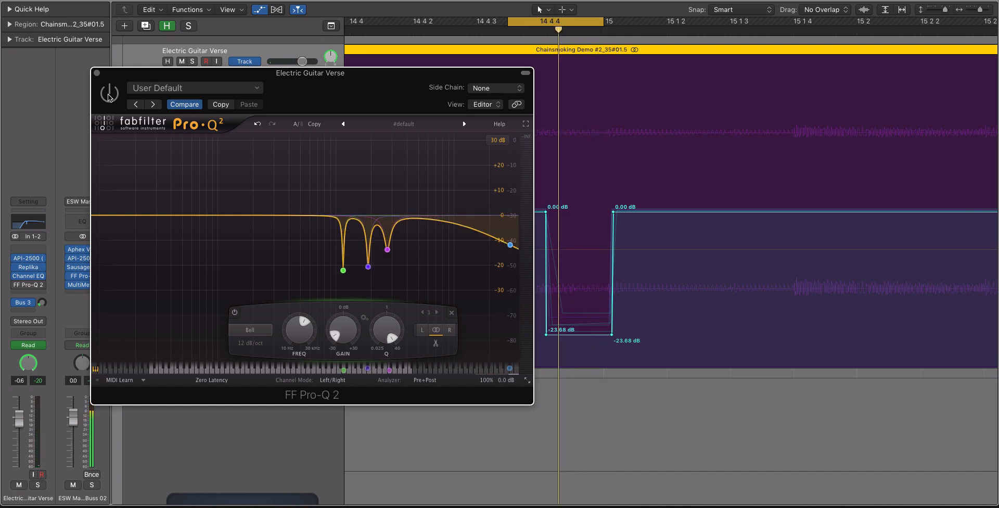
left_click(109, 97)
left_click(96, 73)
Step: Turn off the cycle range around the automation dip before bar 15
key("super+Left")
key("super+Left")
left_click(540, 21)
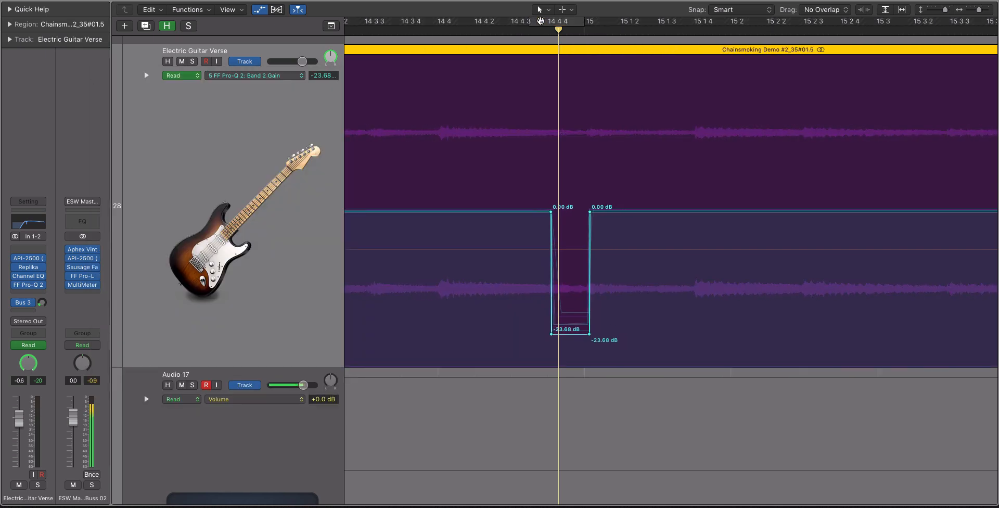
key("super+Left")
key("super+Left")
key("super+Left")
key("super+Right")
key("super+Right")
key("super+Right")
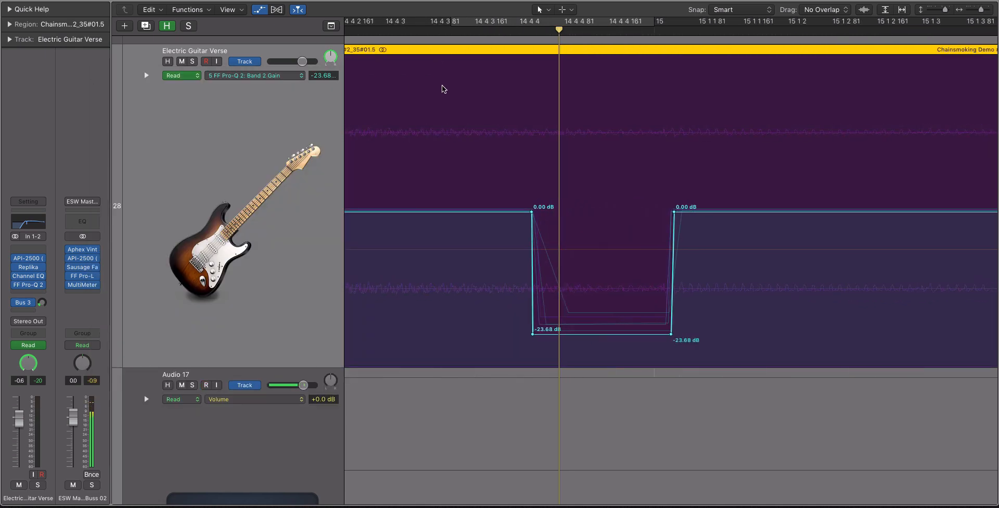
Step: Reopen the FF Pro-Q 2 and place the playhead inside the dip to inspect the band cuts on the EQ curve
left_click(29, 284)
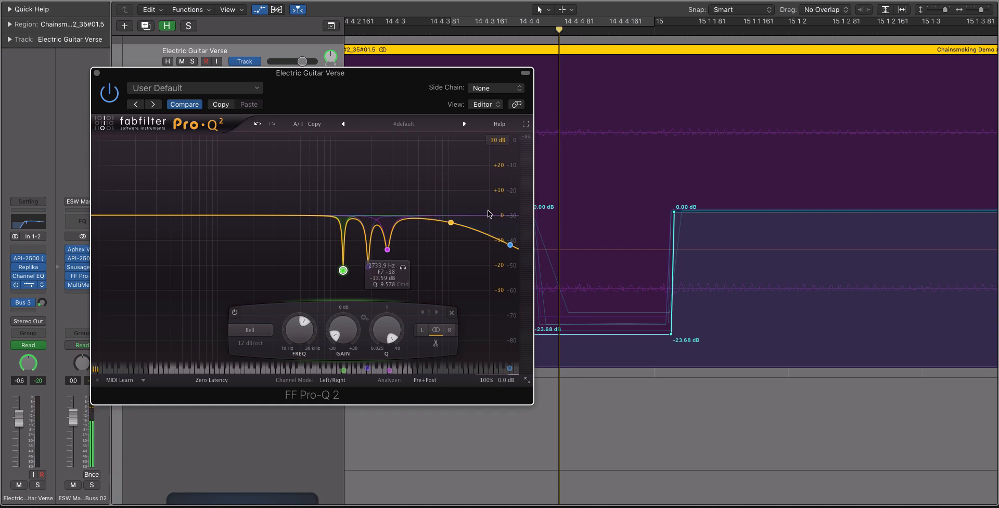
left_click(590, 31)
left_click(438, 215)
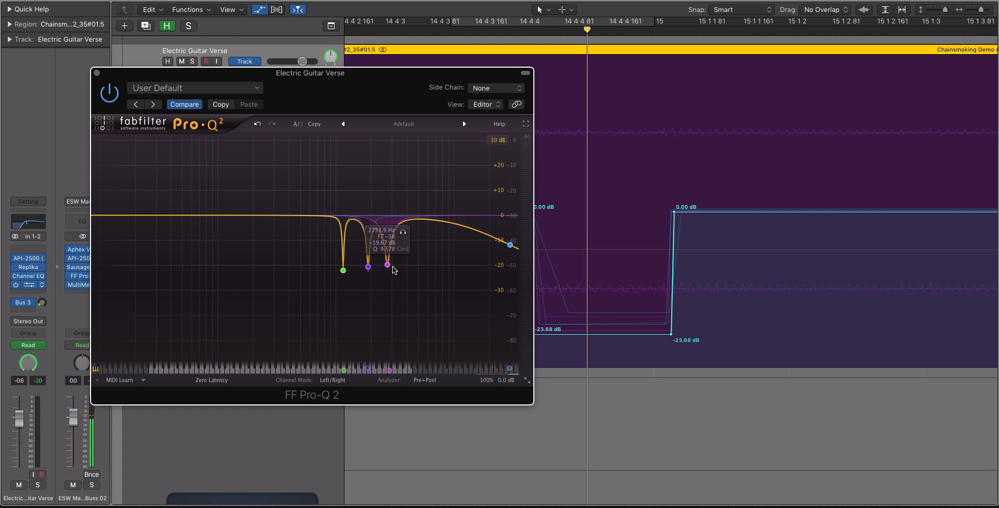
left_click_drag(388, 265, 370, 263)
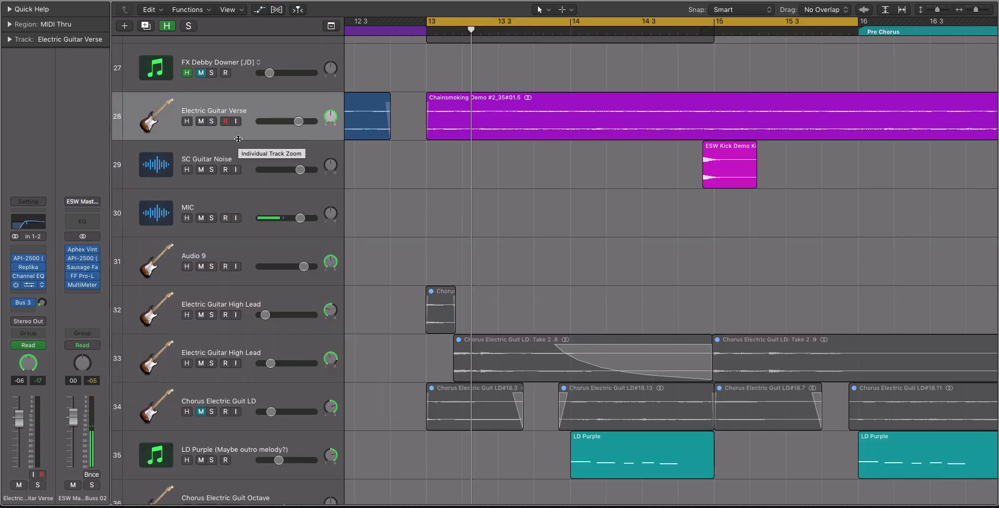
Step: Select the SC Guitar Noise track with its kick region and focus the arrangement around bar 15
left_click(249, 155)
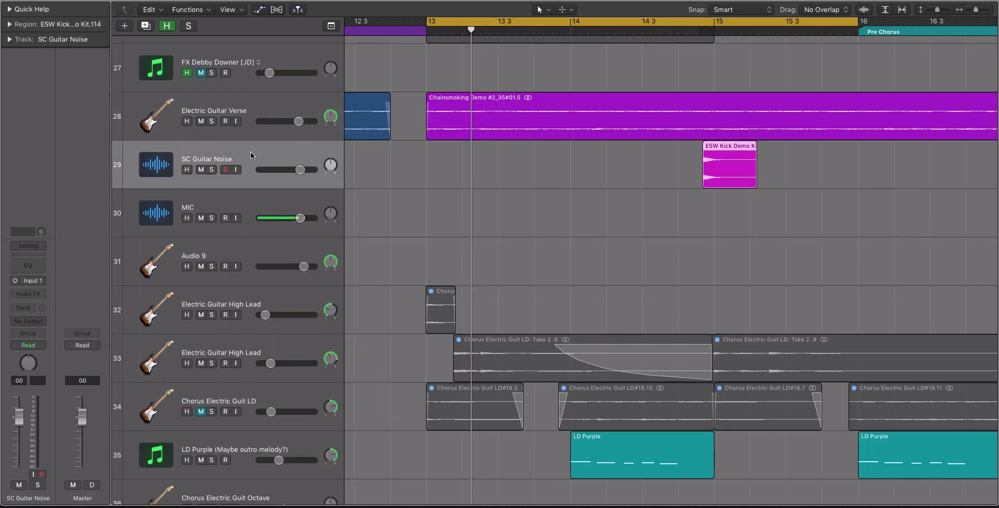
key("super+Down")
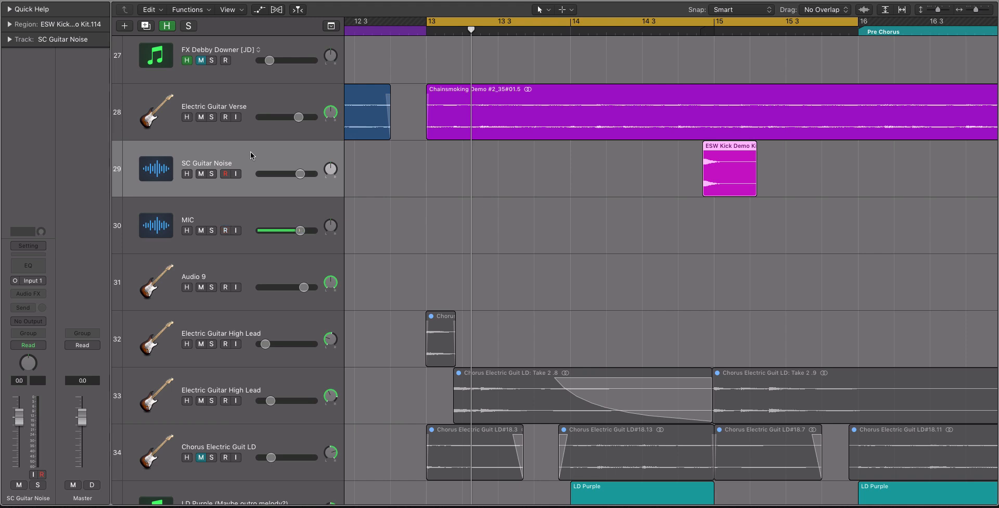
left_click(236, 108)
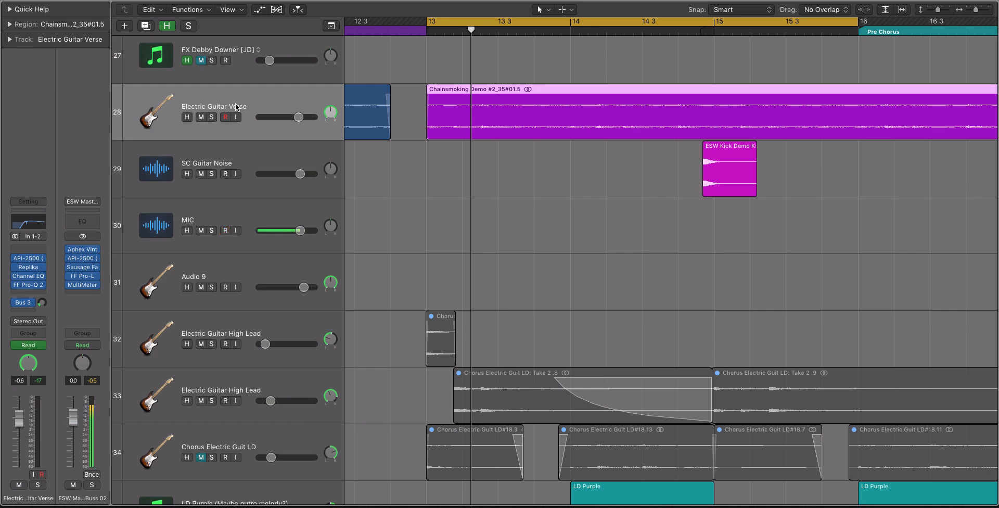
left_click(278, 145)
key("z")
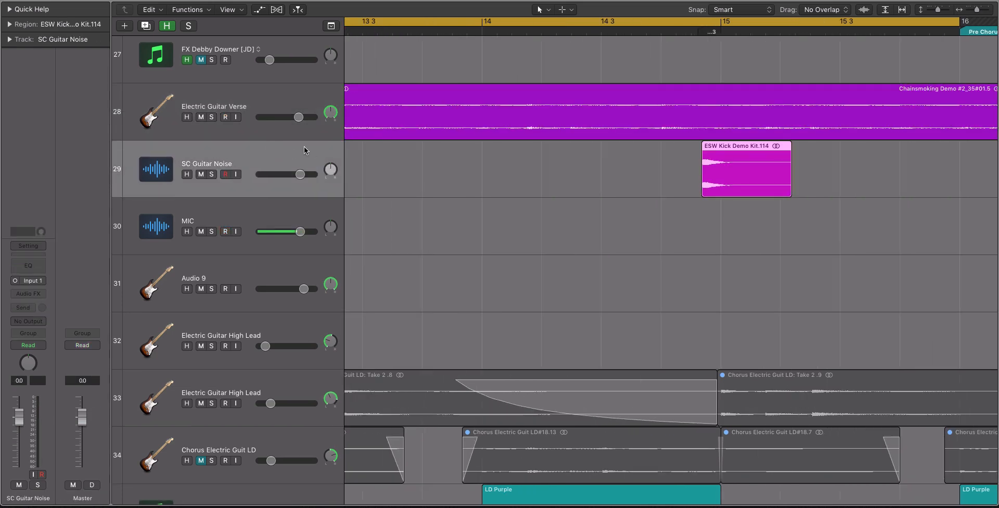
Step: Turn off the cycle, solo the ESW Kick Demo Kit.114 region and play it from just before its start
left_click(684, 22)
left_click_drag(676, 32, 700, 51)
key("ctrl+s")
left_click(695, 32)
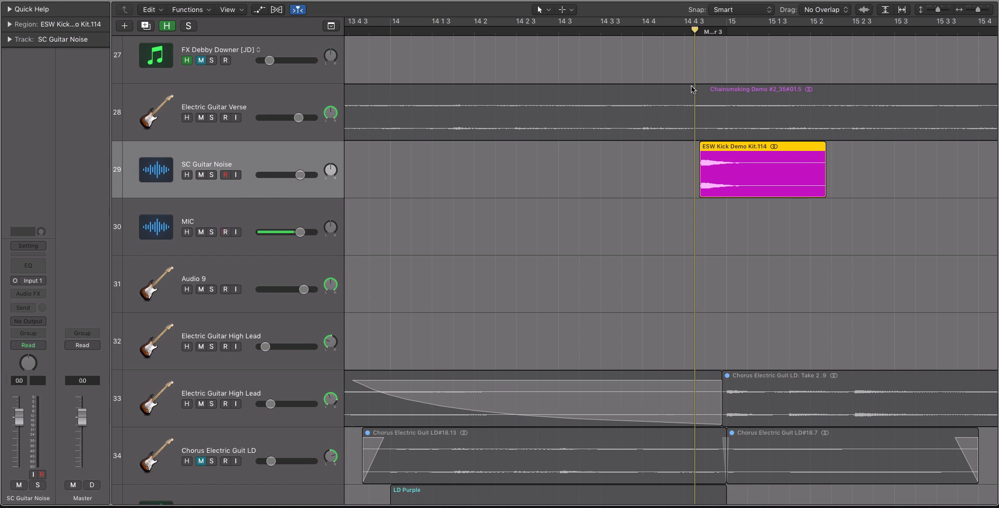
key("space")
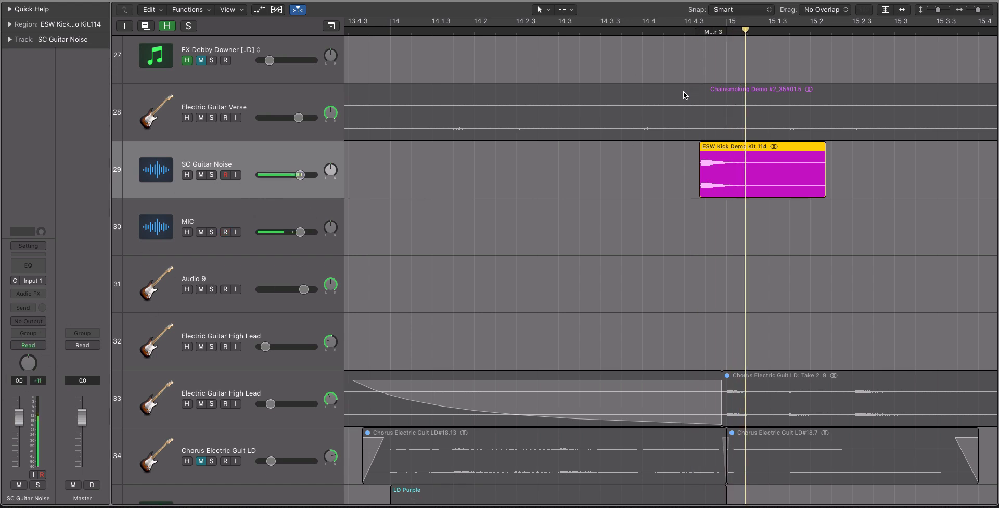
left_click(683, 34)
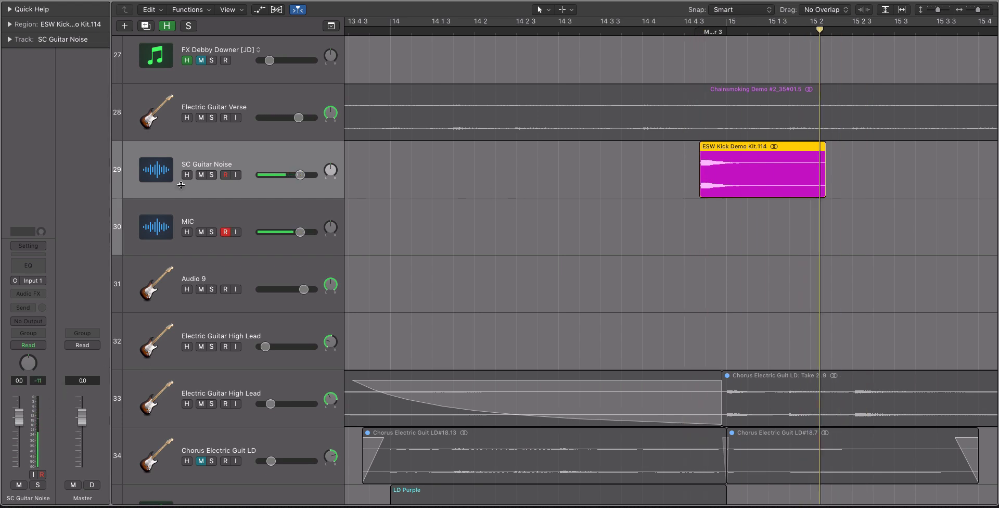
Step: View the plug-ins offered for a free insert slot on Electric Guitar Verse, including C6-SideChain, and dismiss the list
left_click(242, 120)
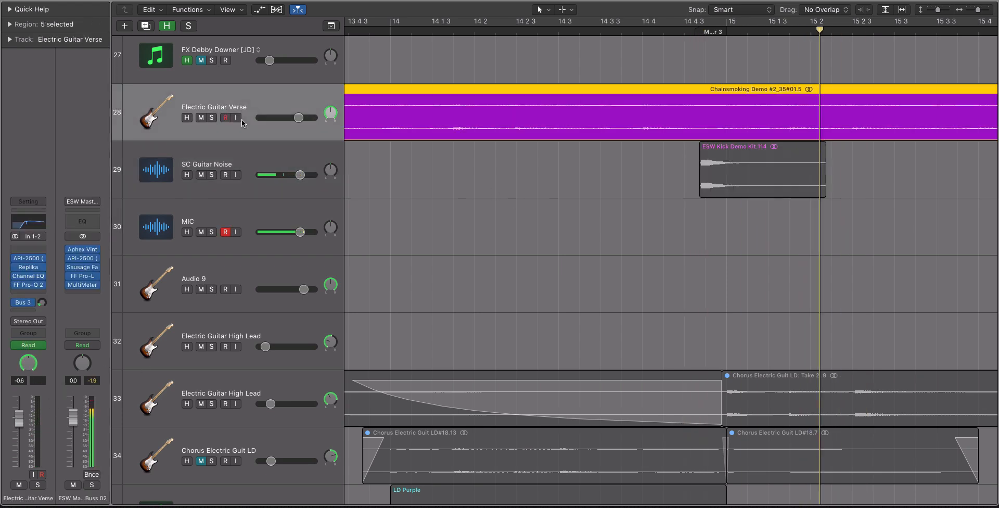
left_click(28, 293)
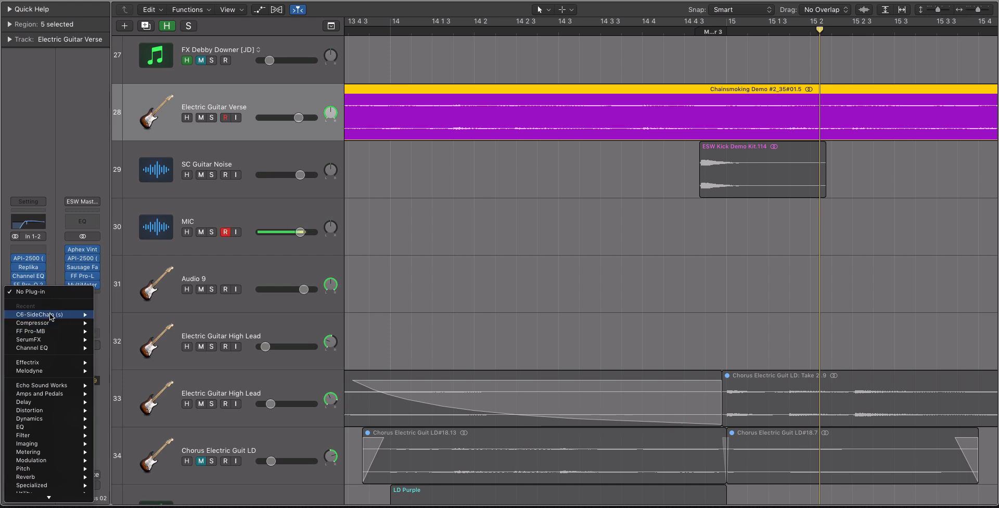
left_click(47, 124)
scroll(407, 195, "down", 1)
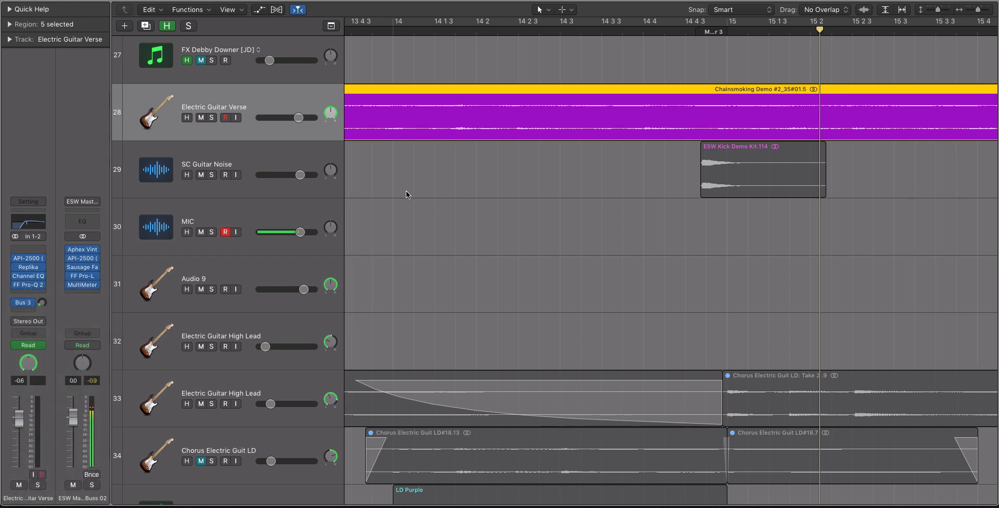
Step: Turn off solo for the kick region and mute the SC Guitar Noise track
left_click(703, 180)
key("ctrl+s")
left_click(685, 32)
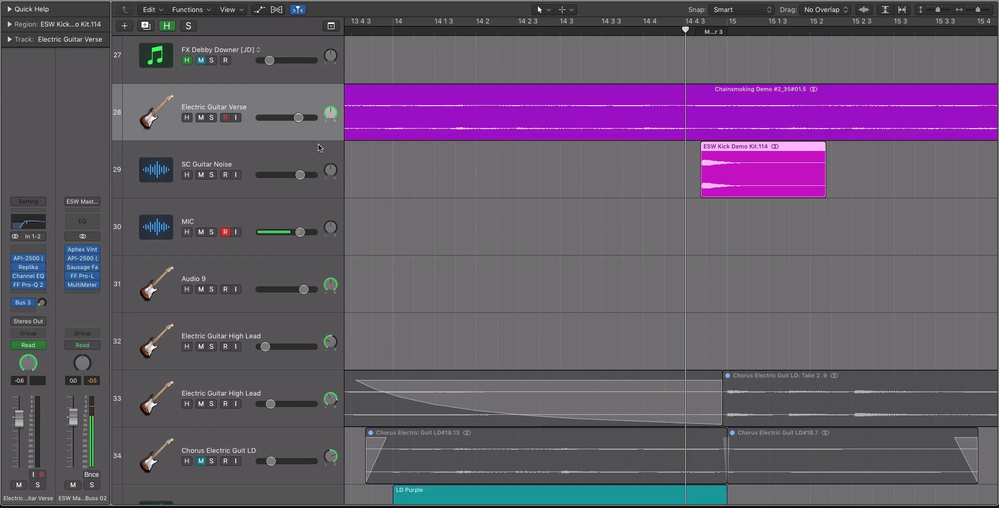
left_click(201, 175)
Step: Show track automation and expand all automation lanes of the Electric Guitar Verse track
key("a")
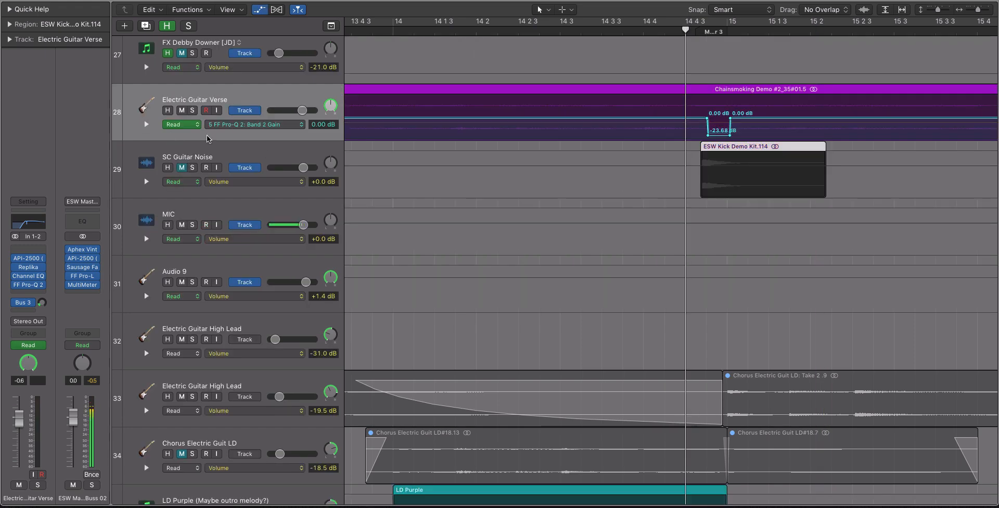
left_click(146, 123, "alt")
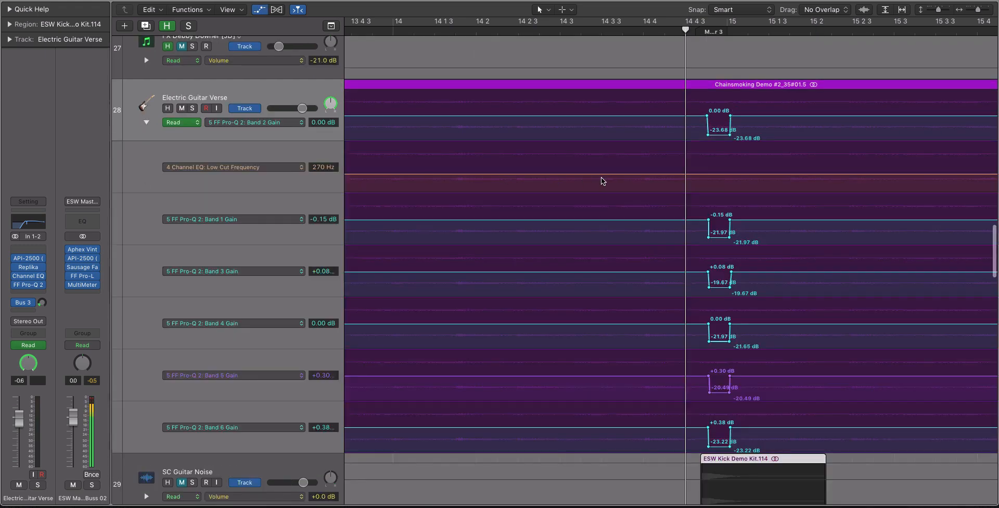
scroll(602, 181, "up", 6)
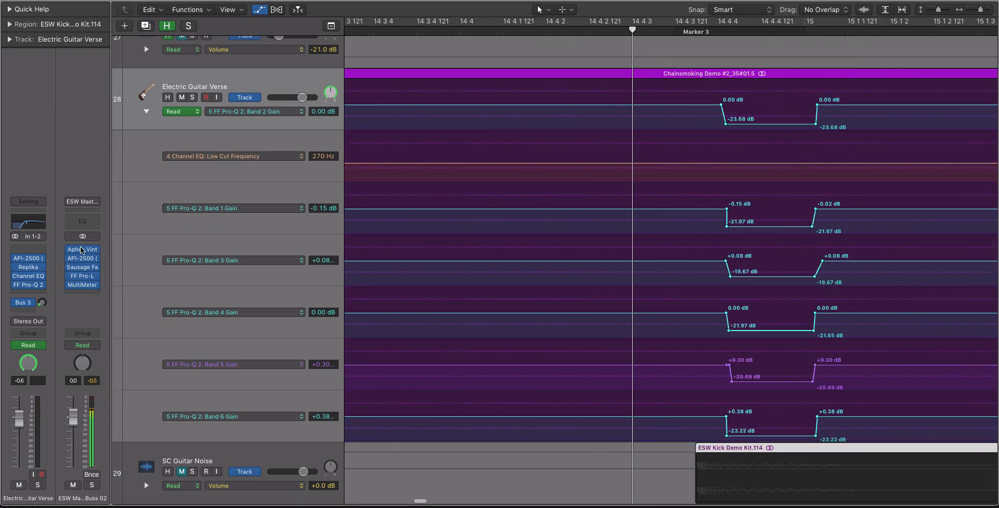
Step: Open the FF Pro-Q 2 beside the automation dips and play from just before them to watch the bands
left_click(29, 285)
left_click_drag(594, 133, 216, 91)
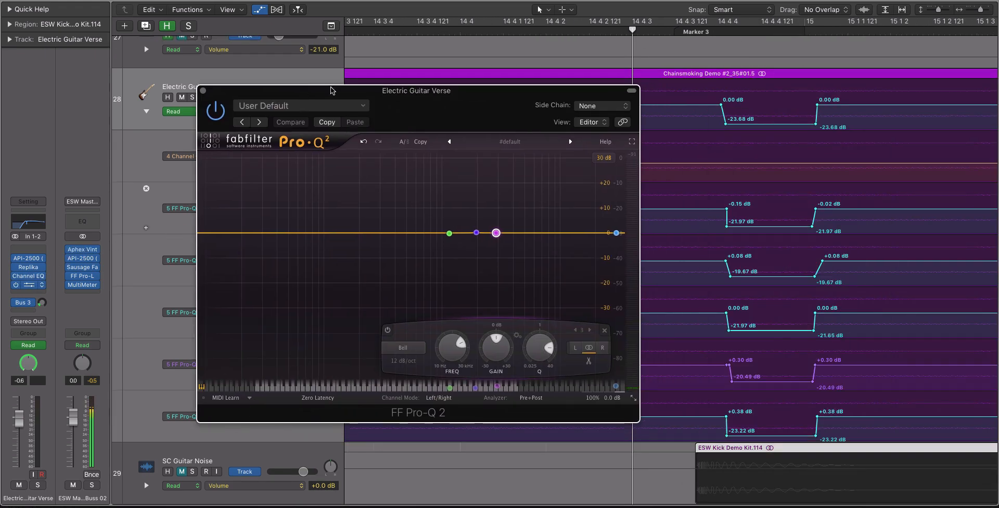
left_click(718, 29)
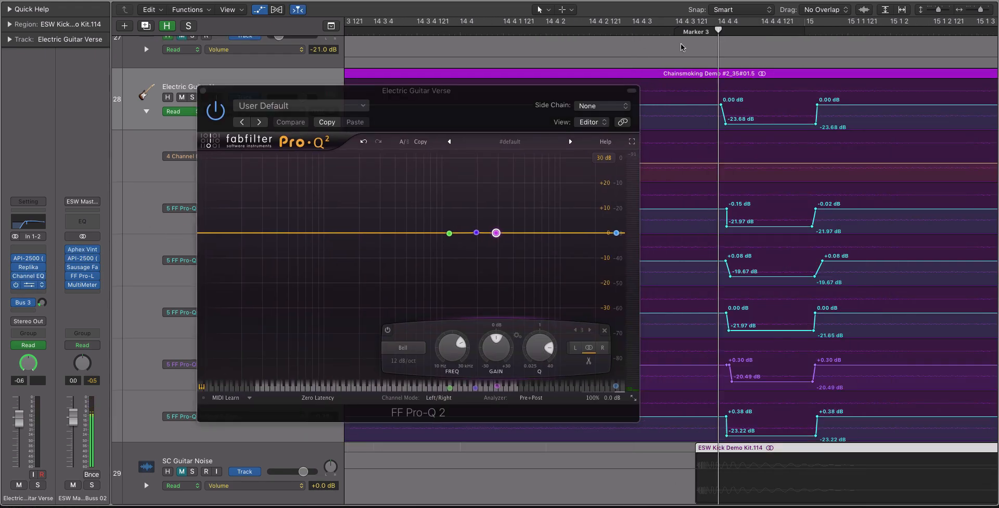
key("space")
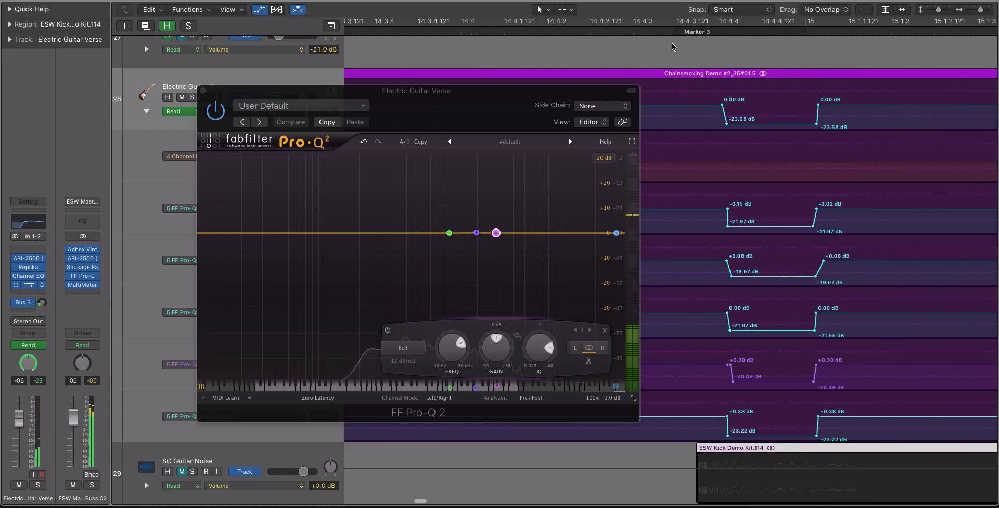
key("super+Left")
left_click(689, 31)
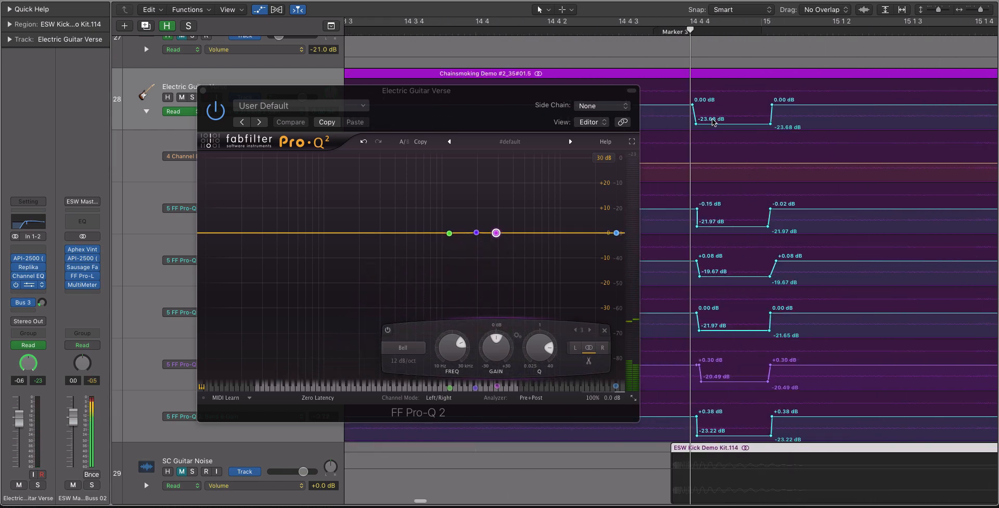
Step: Slope the Band 2 Gain dip from −30.00 dB to −20.08 dB and lower the start of the Band 1 and Band 3 dips to −30.00 dB
scroll(737, 122, "down", 2)
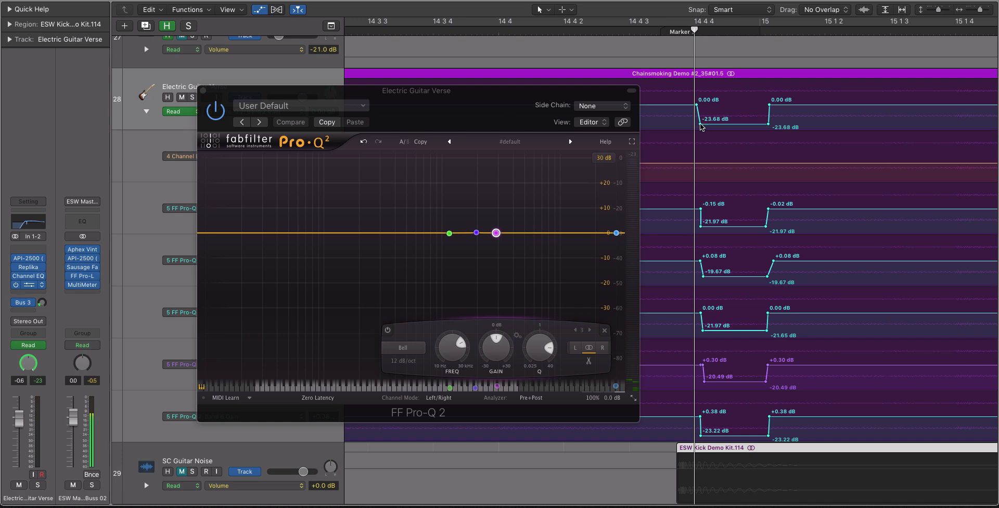
left_click_drag(702, 127, 701, 130)
left_click_drag(770, 126, 770, 123)
left_click_drag(701, 228, 701, 233)
left_click_drag(703, 275, 703, 285)
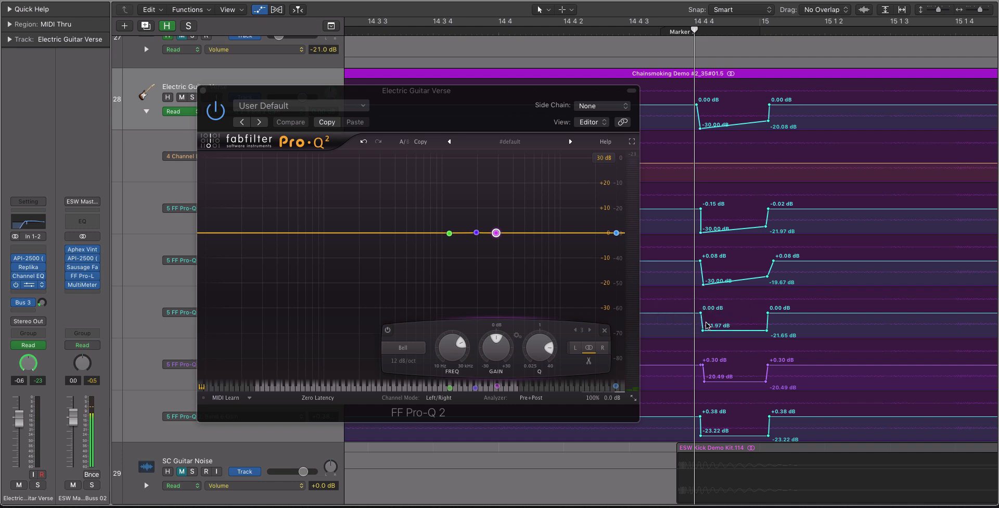
Step: Lower the starting low points of the Band 4, Band 5 and Band 6 Gain dips to −30.00 dB
left_click_drag(703, 329, 703, 339)
key("super+z")
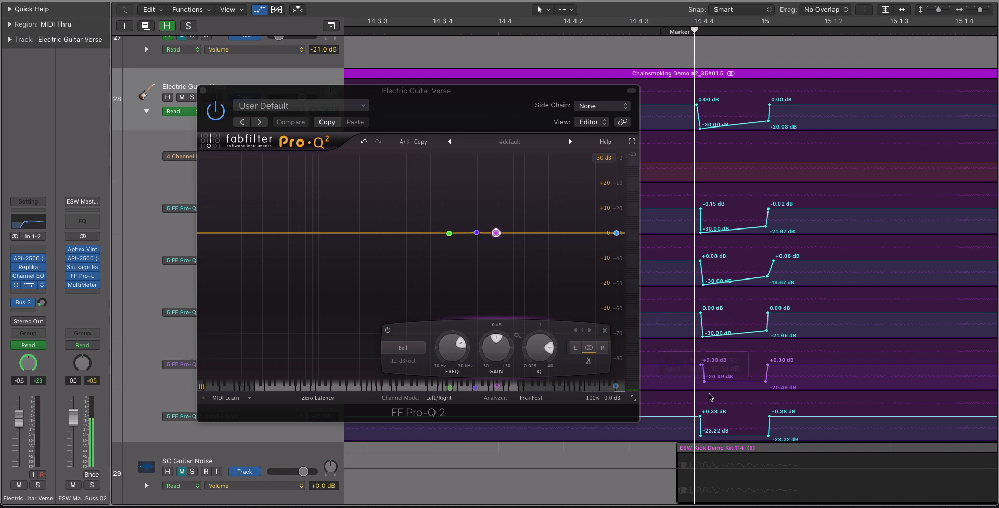
left_click_drag(703, 382, 704, 389)
left_click_drag(702, 436, 701, 442)
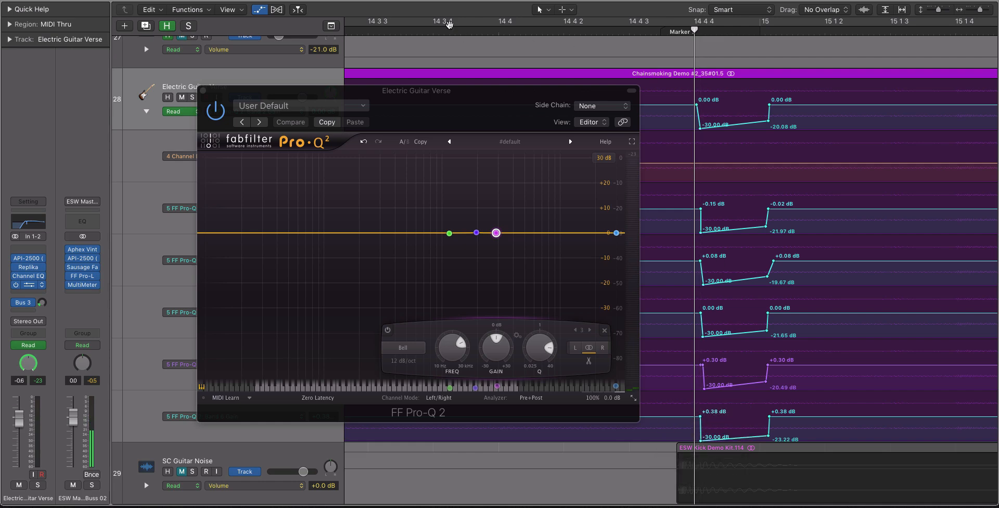
Step: Play through the reshaped dips to check them, and close the FF Pro-Q 2 window
key("space")
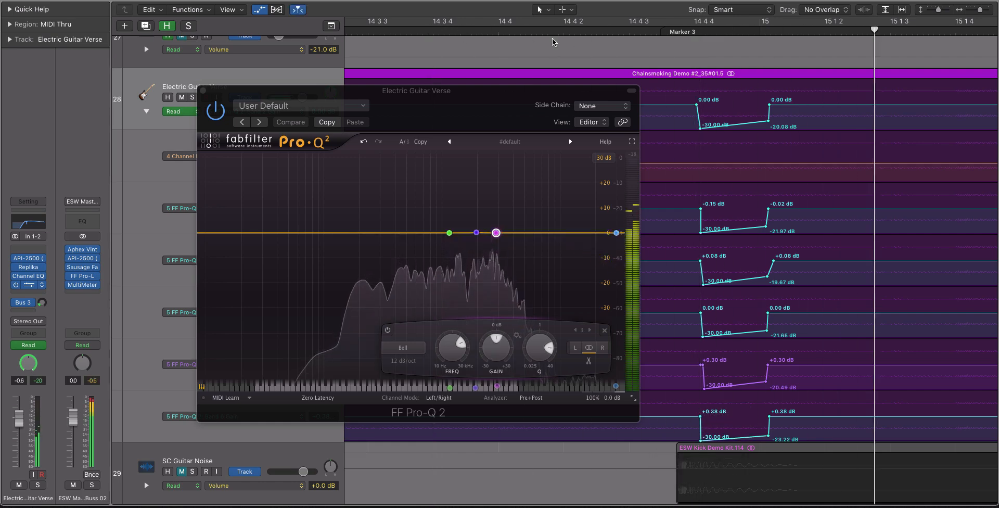
left_click_drag(491, 92, 360, 94)
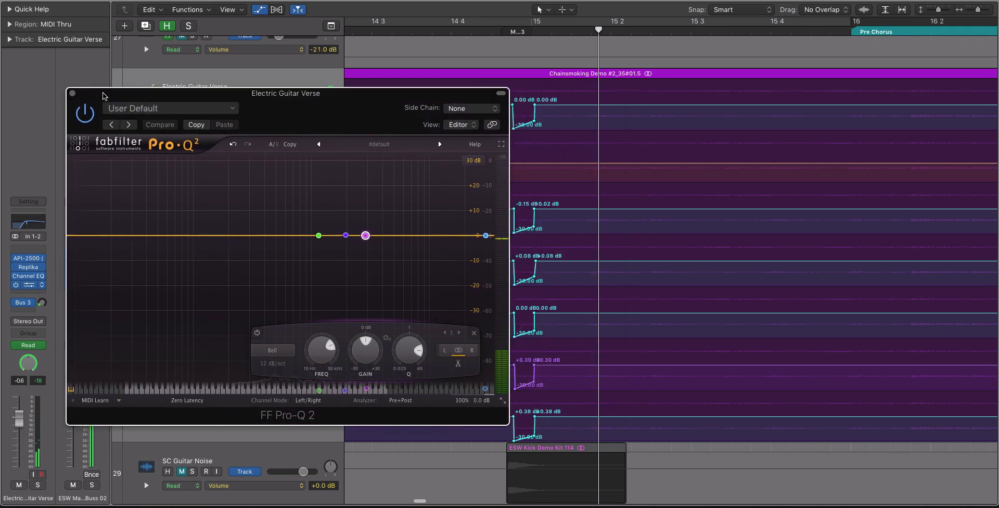
left_click(71, 92)
Step: Solo the guitar region, set the cycle range from about 14 4 to just past 15 2, and play the loop
key("super+Left")
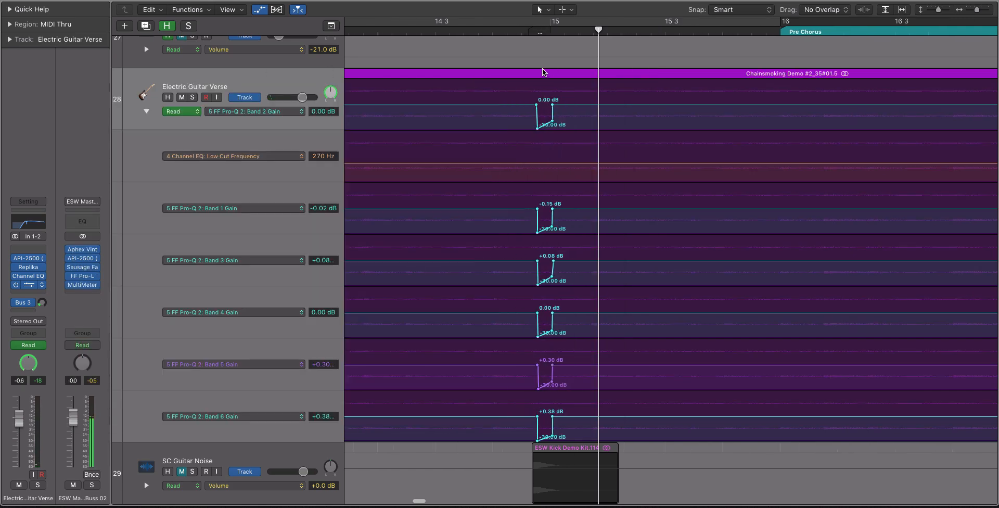
left_click(544, 72)
key("ctrl+s")
left_click_drag(501, 23, 629, 22)
key("space")
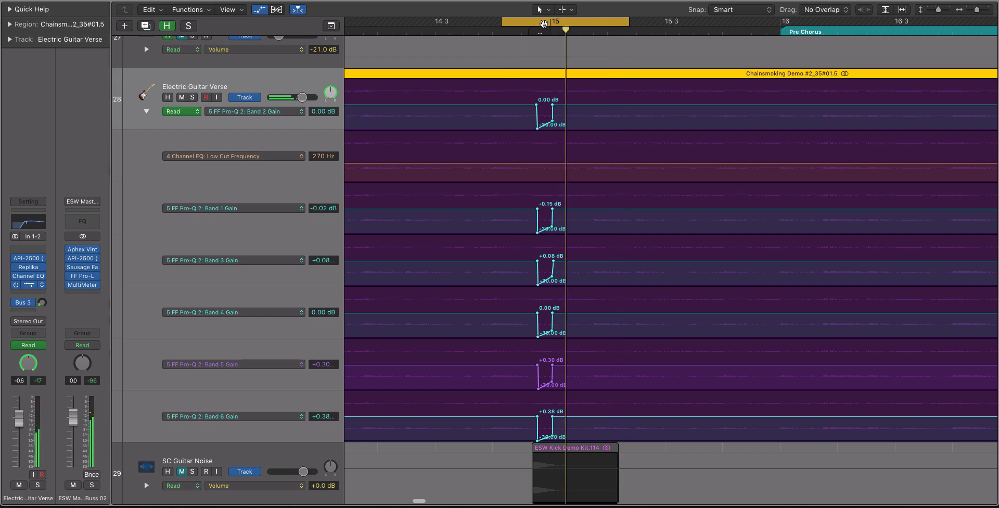
key("space")
Step: Examine the FF Pro-Q 2 band gain dips before bar 15 up close in the automation lanes
key("super+Right")
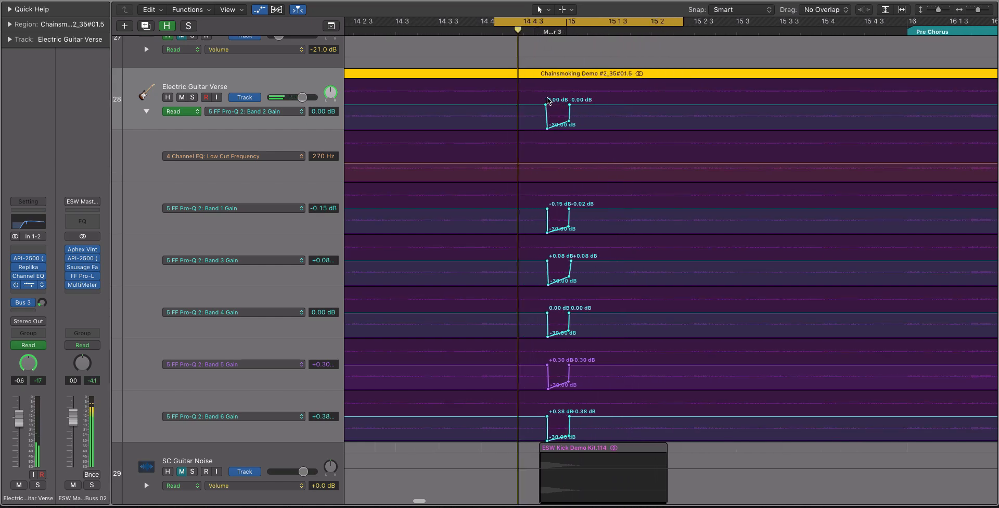
key("super+Down")
key("super+Down")
key("super+Down")
key("super+Down")
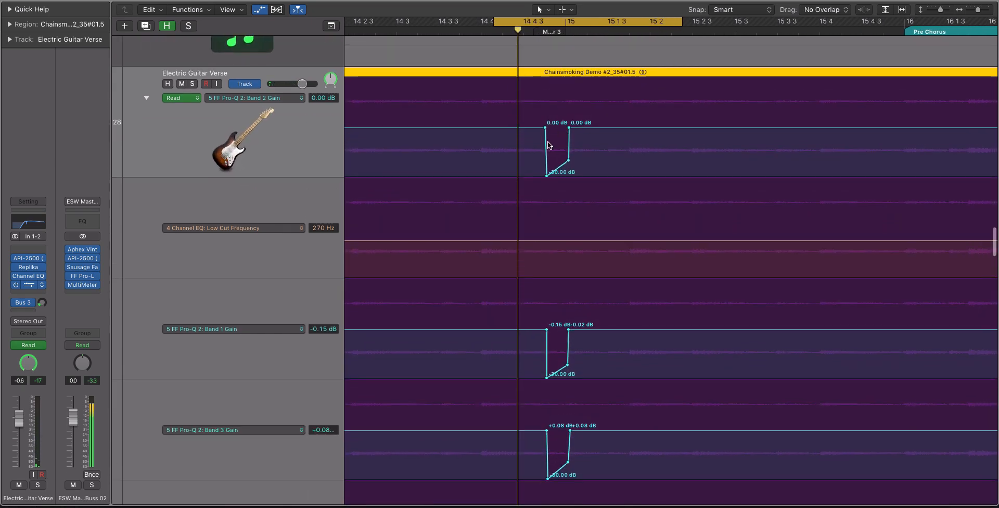
key("super+Up")
key("super+Up")
key("super+Up")
key("super+Up")
key("super+Up")
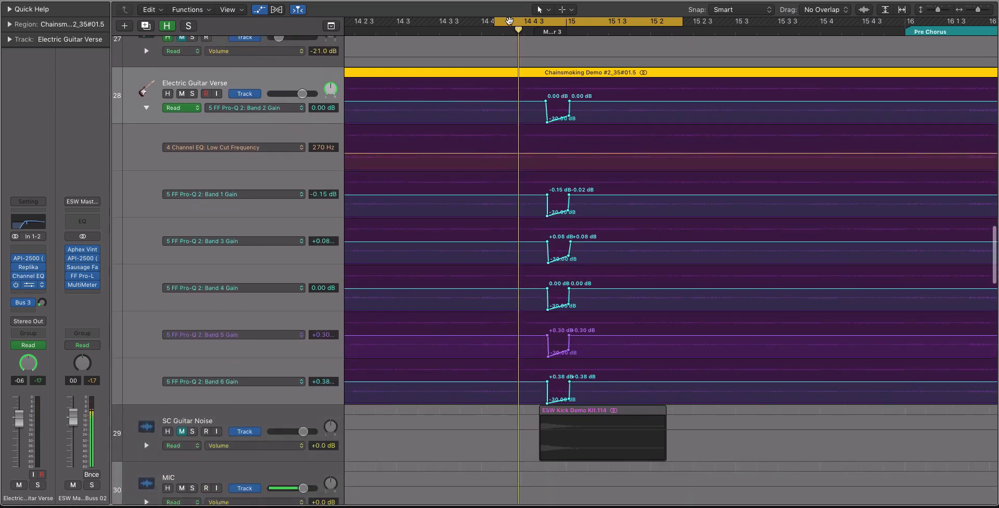
Step: Set the cycle range to bars 13 to 17, covering the whole soloed guitar region
key("super+Left")
key("super+Left")
key("super+Left")
left_click_drag(547, 23, 627, 21)
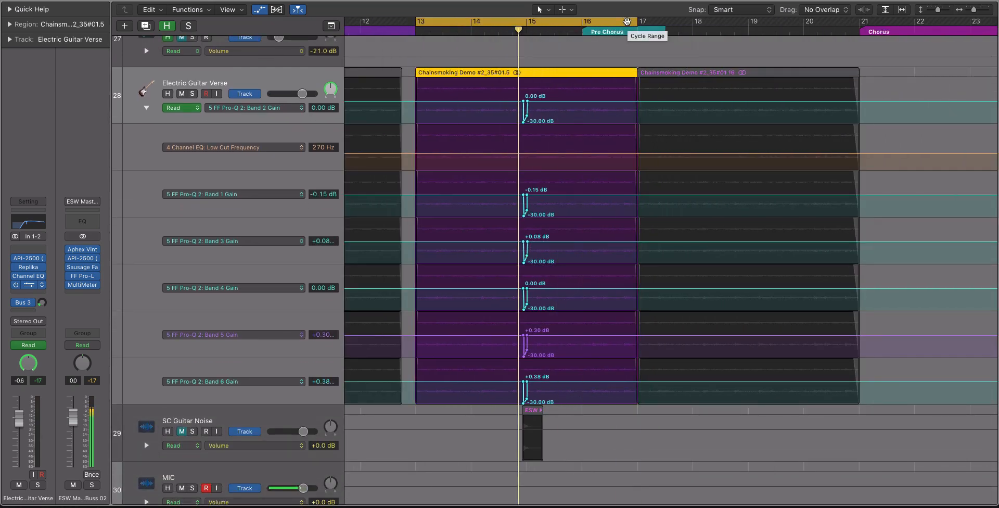